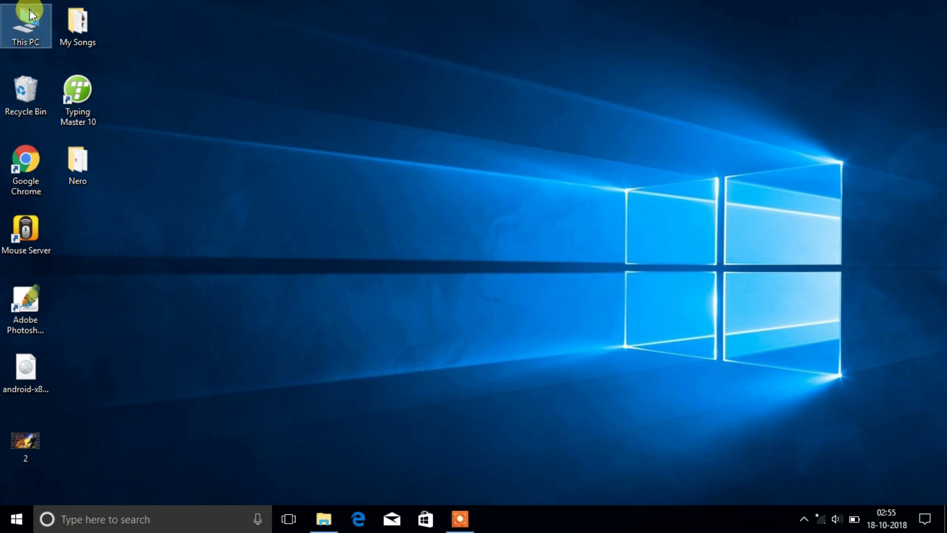
Step: Open This PC in a maximized window to view its folders and drives, and close the window
key("Return")
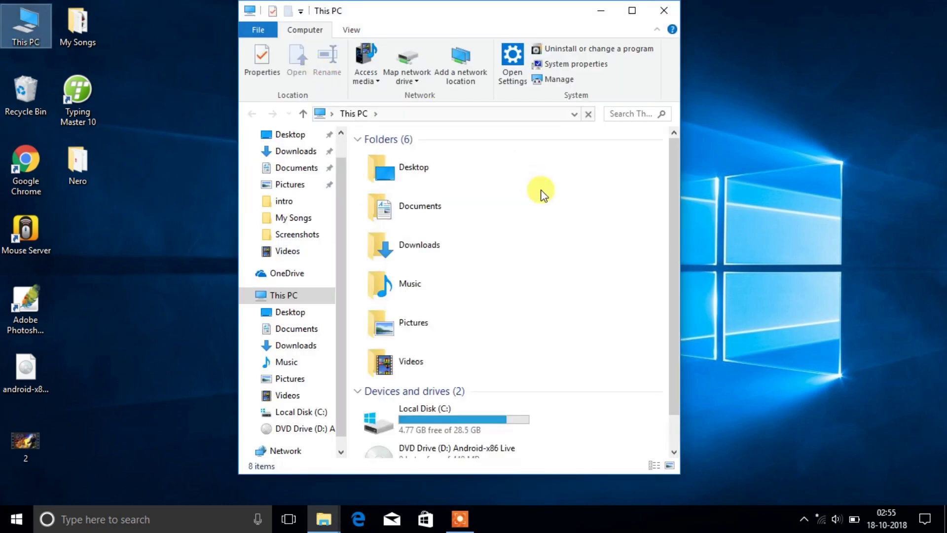
left_click(631, 11)
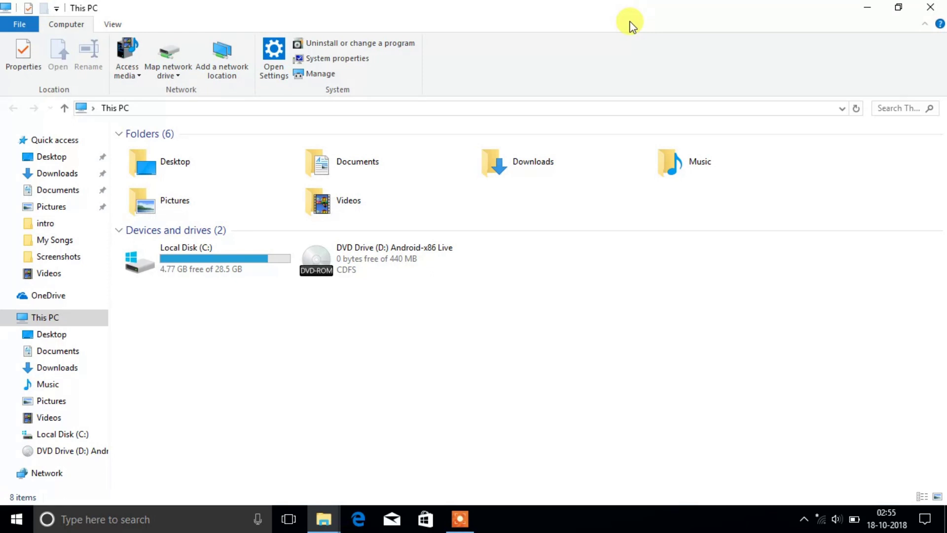
left_click(940, 6)
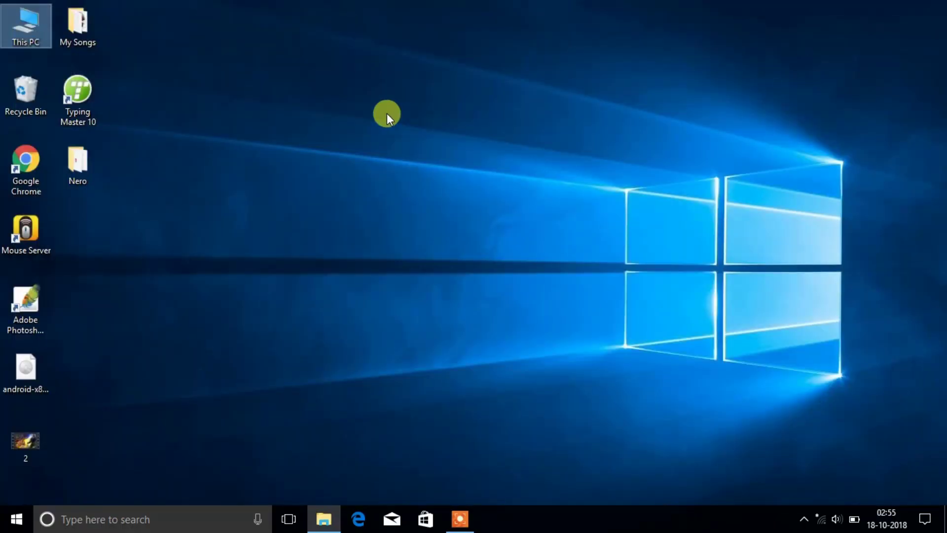
Step: Refresh the desktop and view the general properties of the Nero folder
right_click(322, 56)
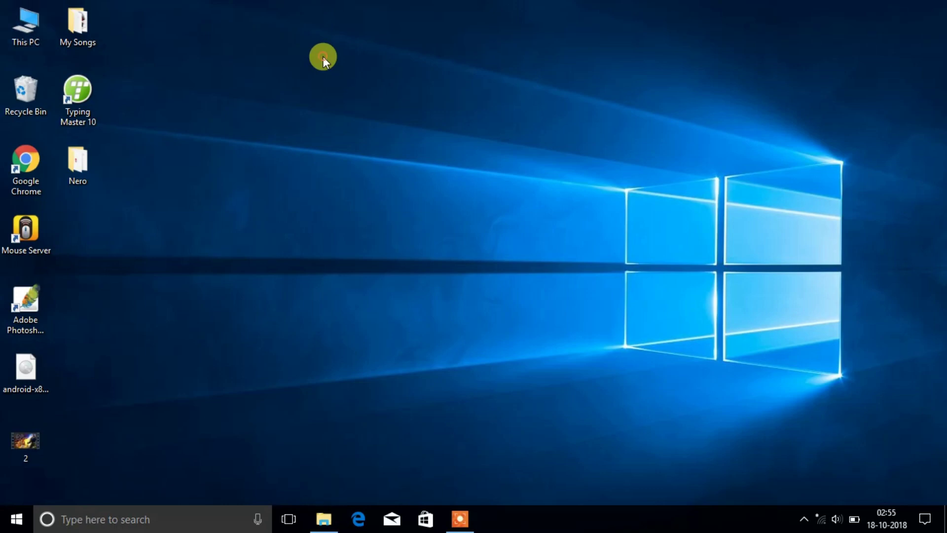
left_click(403, 105)
left_click(58, 169)
right_click(58, 168)
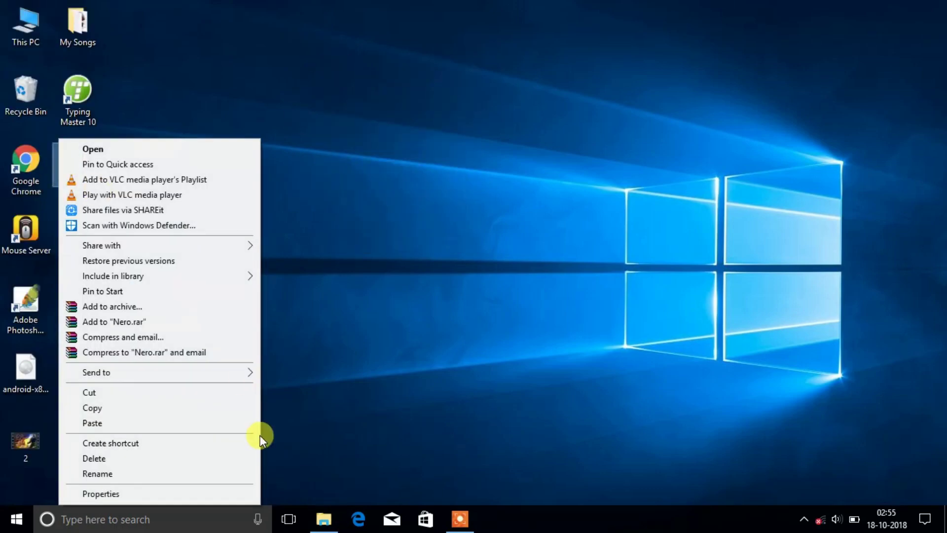
left_click(194, 493)
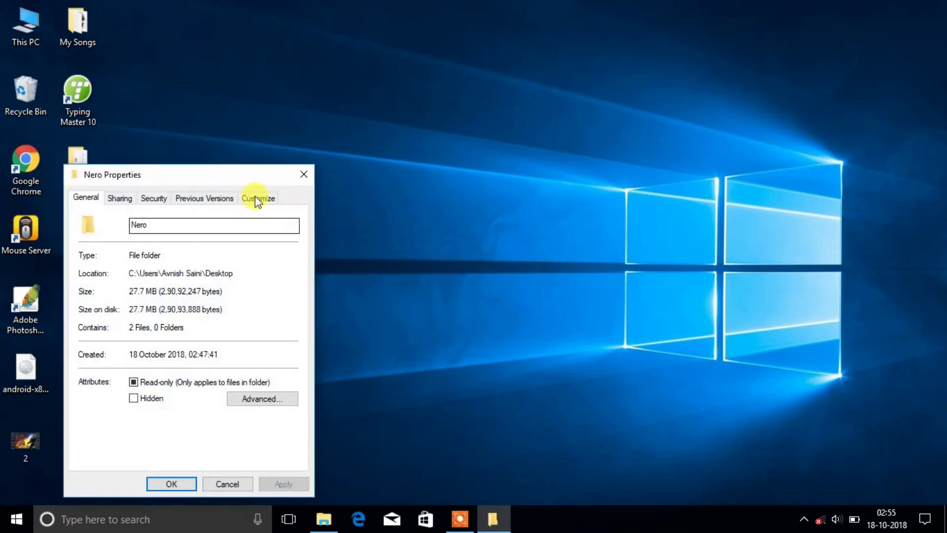
left_click(294, 174)
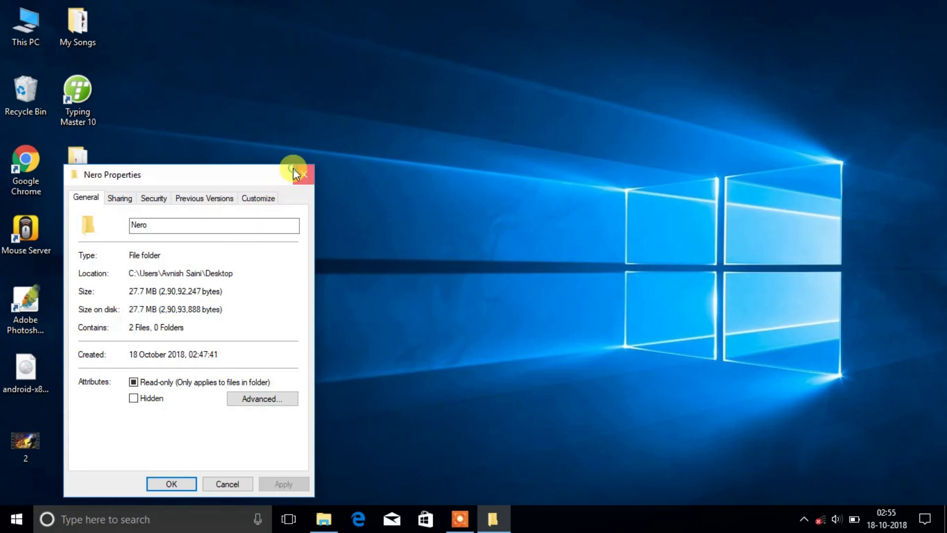
Step: Open the Nero folder and run the nero63120 application to extract and start the Nero setup
left_click(82, 159)
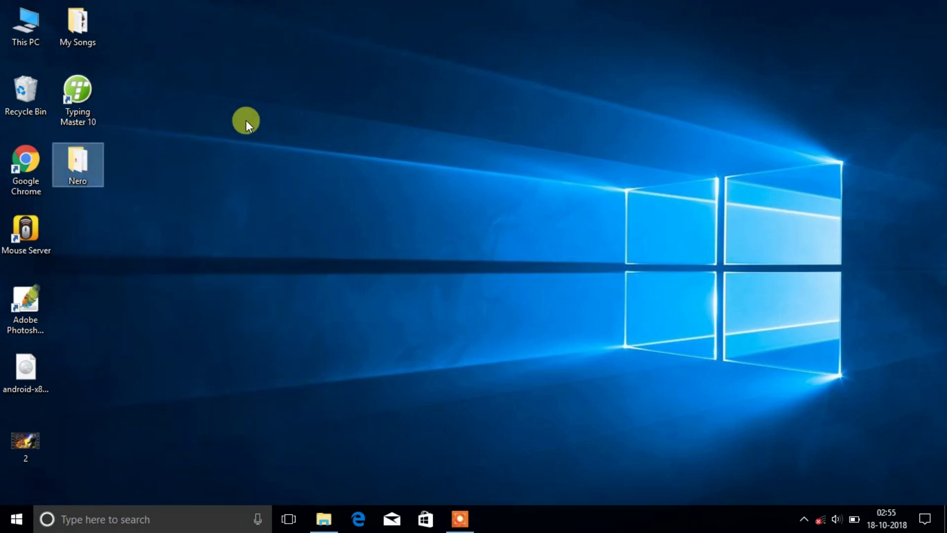
key("Return")
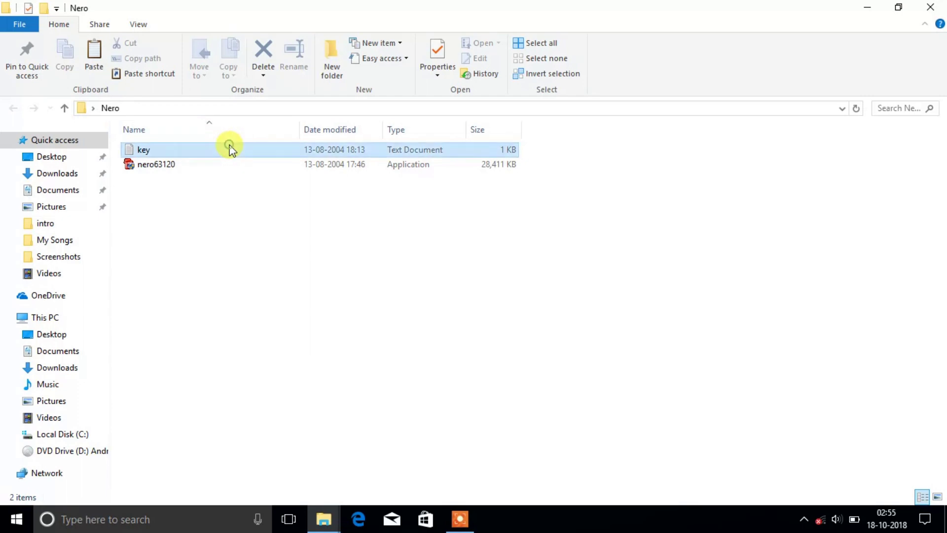
left_click(229, 146)
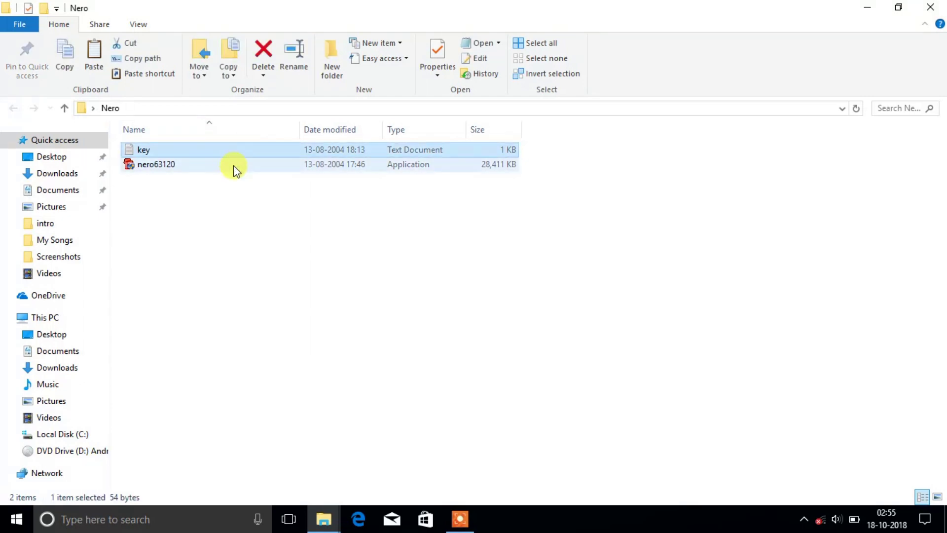
double_click(234, 168)
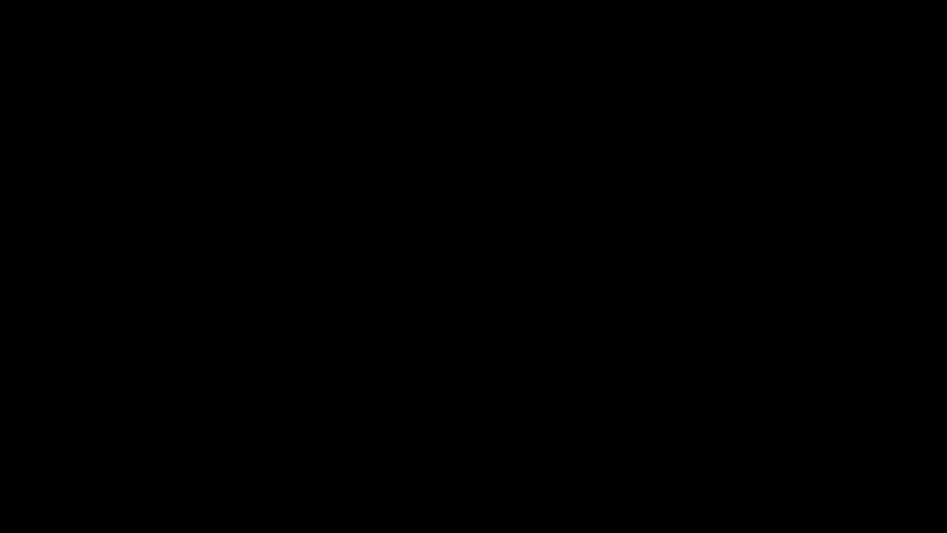
left_click(427, 353)
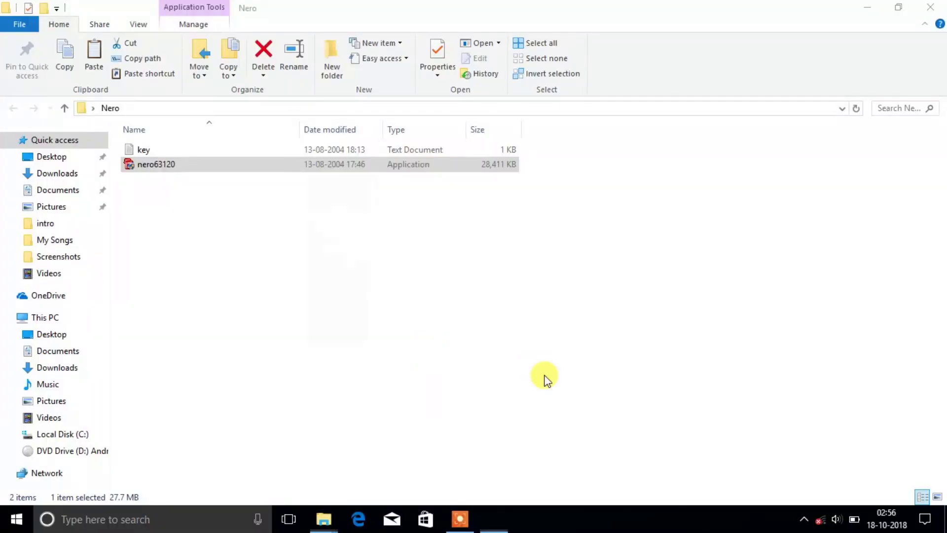
left_click(544, 374)
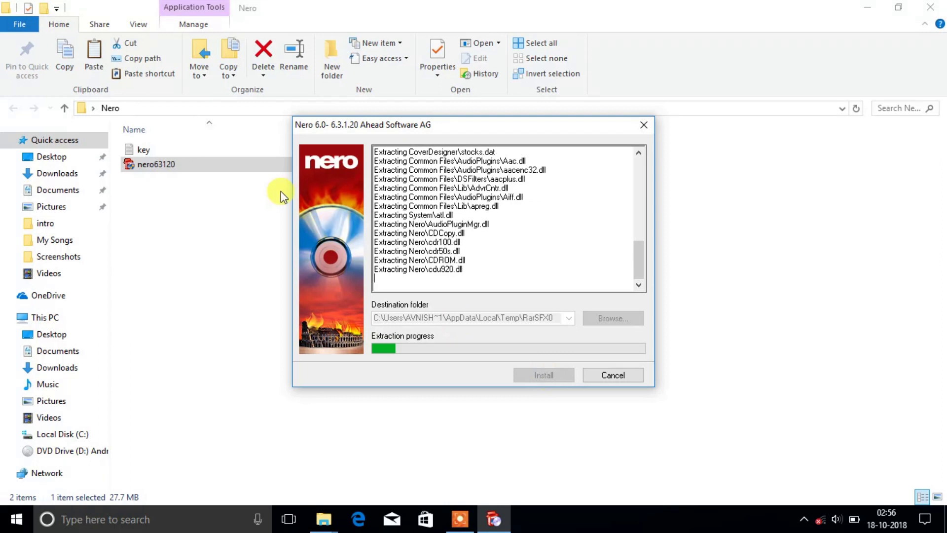
Step: View the licence key in the key text document, close the Nero folder window and minimize the document
double_click(238, 151)
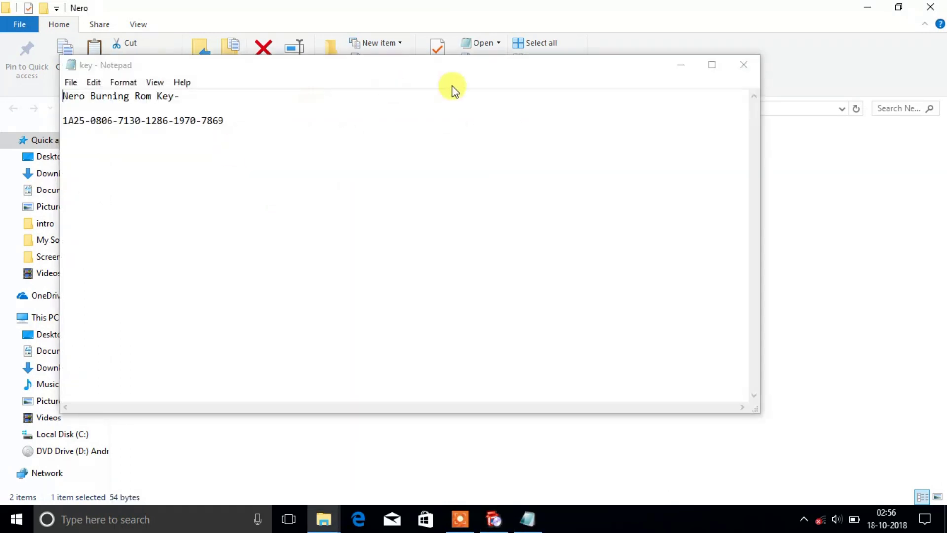
left_click(930, 7)
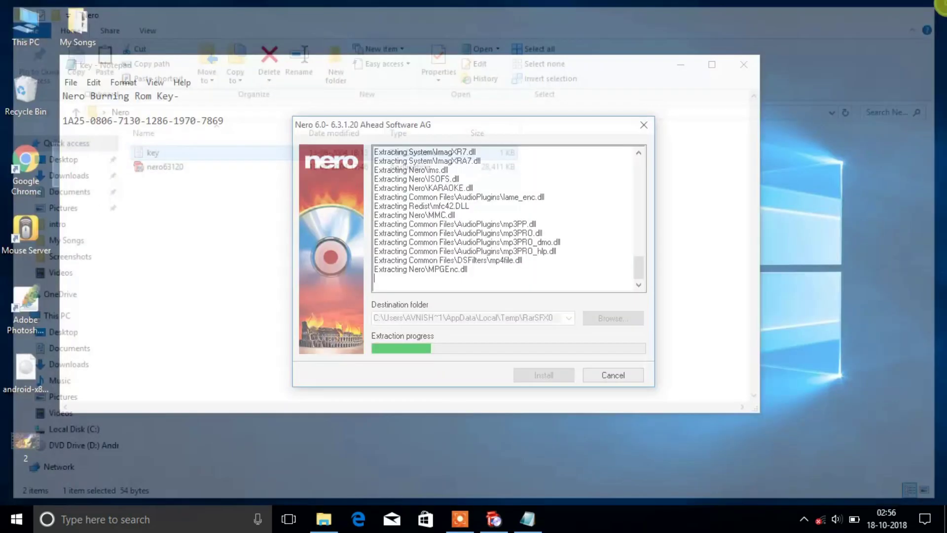
left_click(689, 64)
left_click(690, 64)
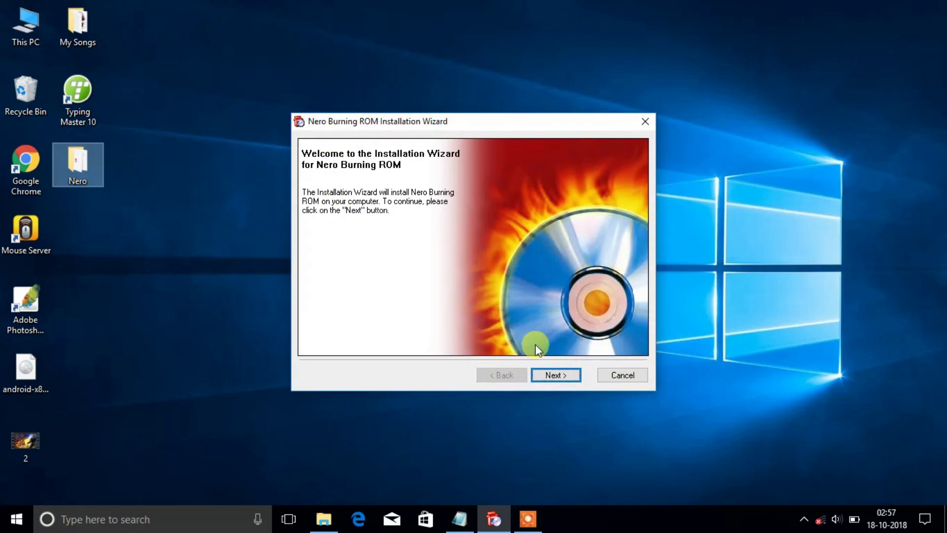
Step: Start the Nero Burning ROM installation and accept all terms of the license agreement
left_click(547, 369)
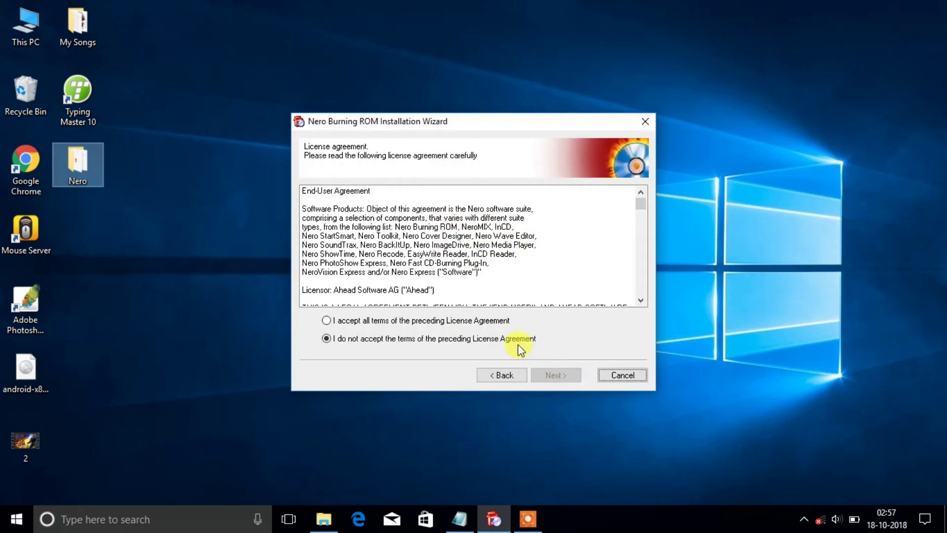
left_click(488, 320)
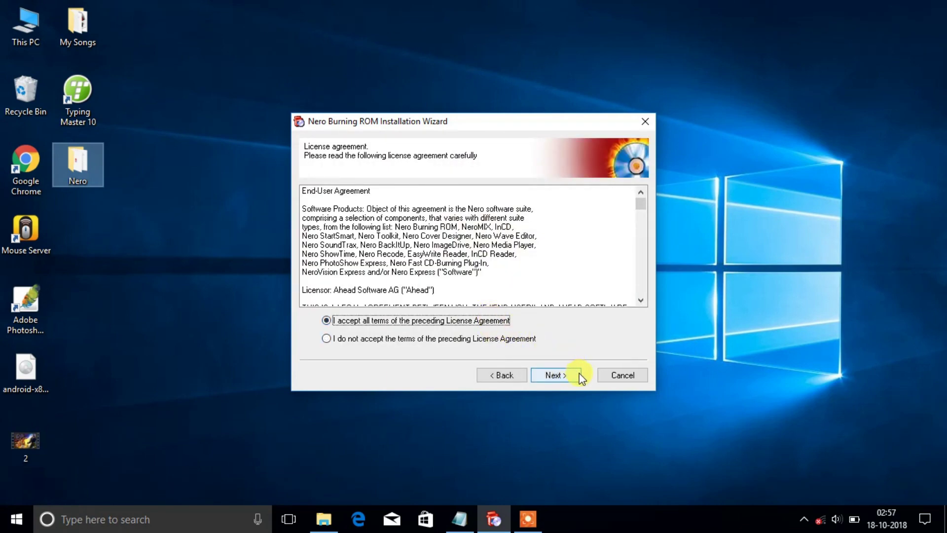
left_click(578, 376)
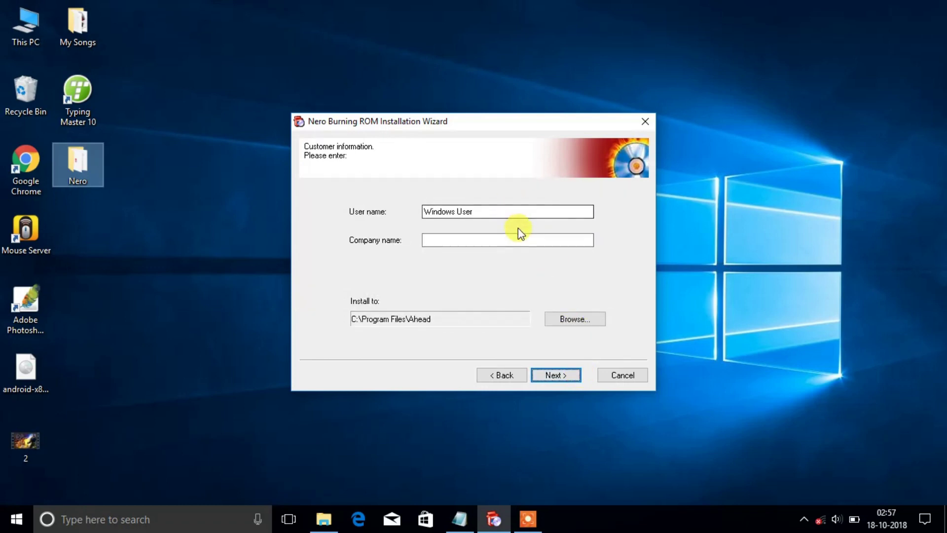
Step: Fill in the company name in the customer information and proceed with the default install folder
left_click(507, 240)
type("Avnish")
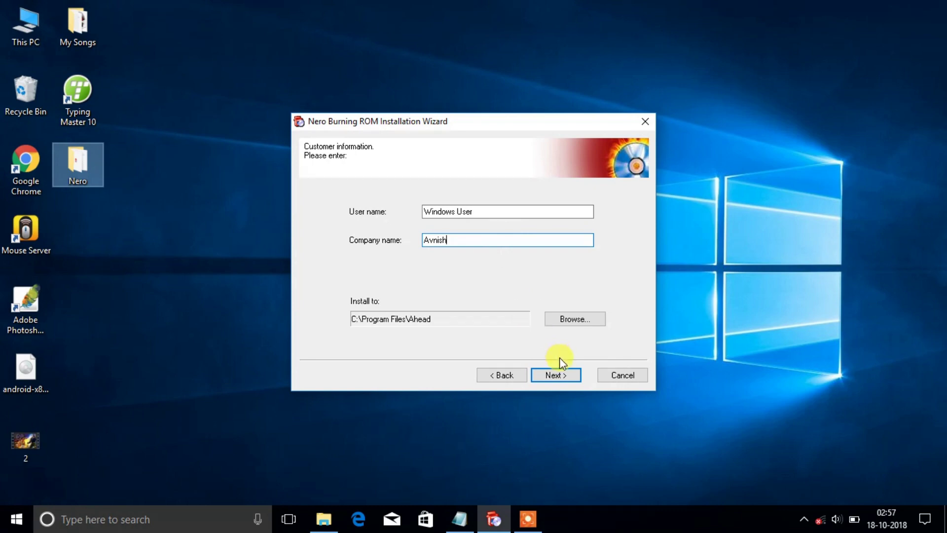
left_click(558, 374)
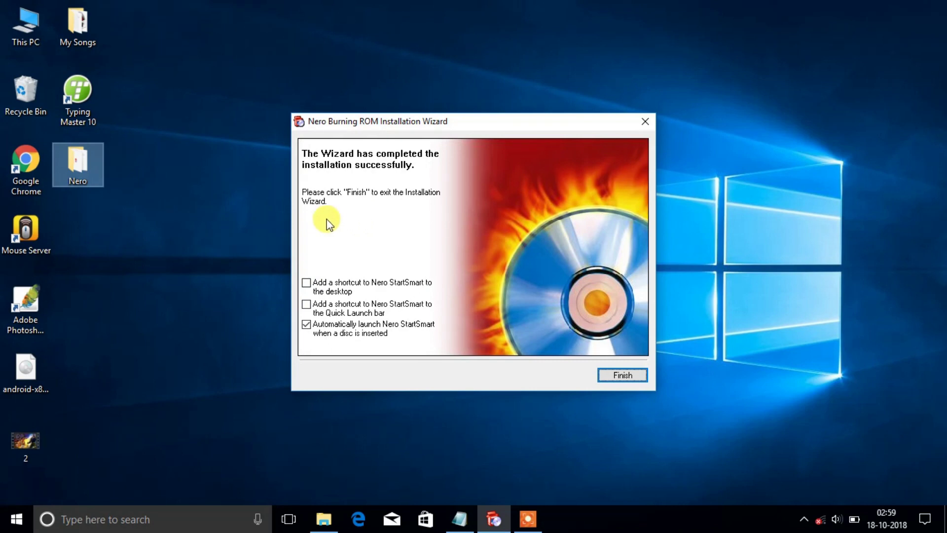
Step: Add a Nero StartSmart shortcut to the desktop and finish the installation wizard
left_click(68, 96)
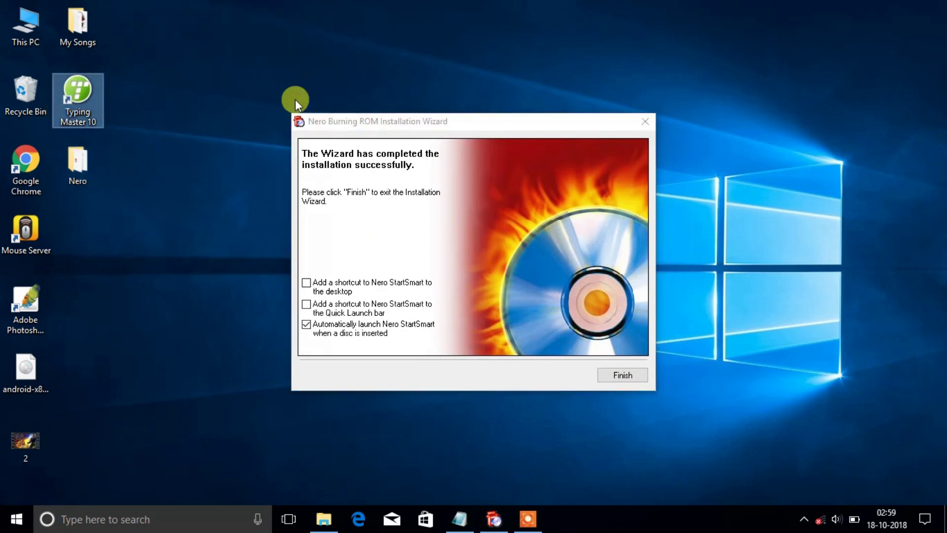
left_click(307, 283)
left_click(307, 283)
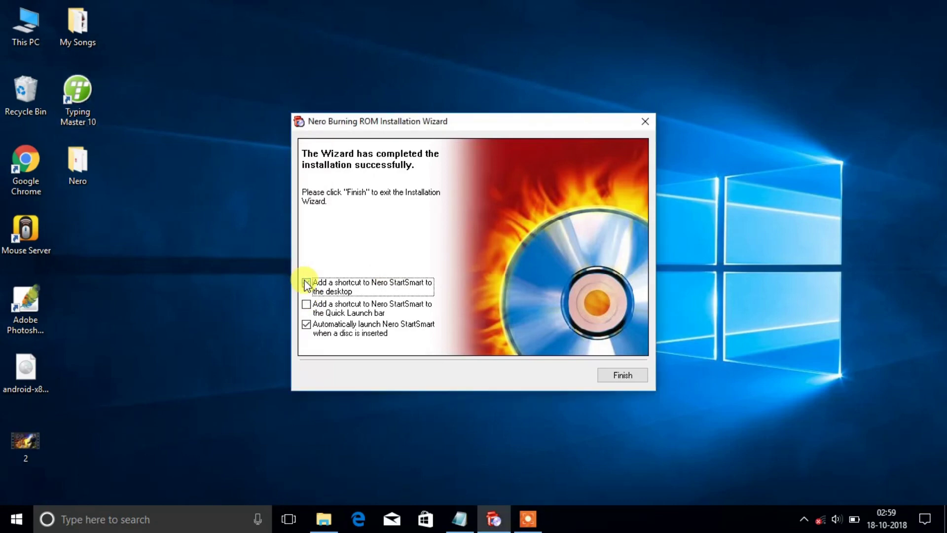
left_click(623, 378)
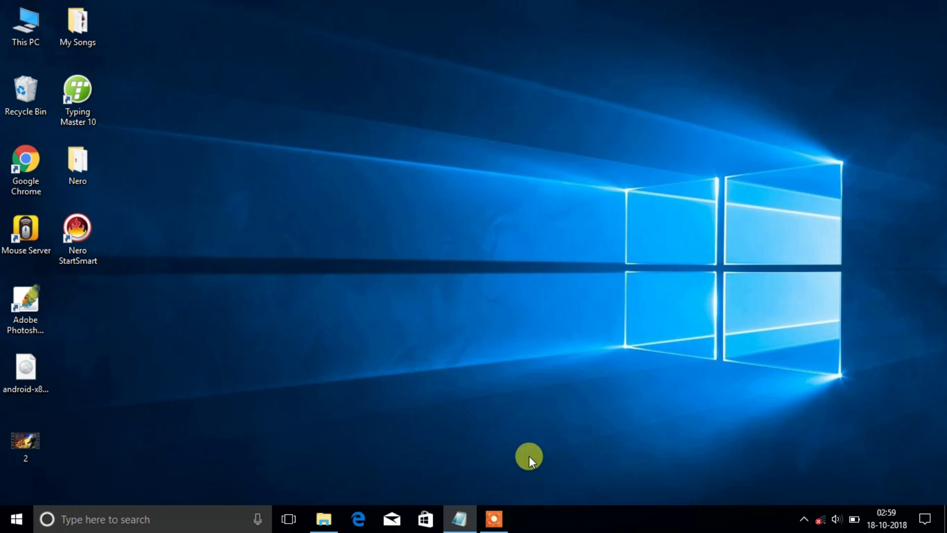
Step: Refresh the desktop and launch Nero StartSmart from its desktop shortcut, allowing it to run
right_click(457, 234)
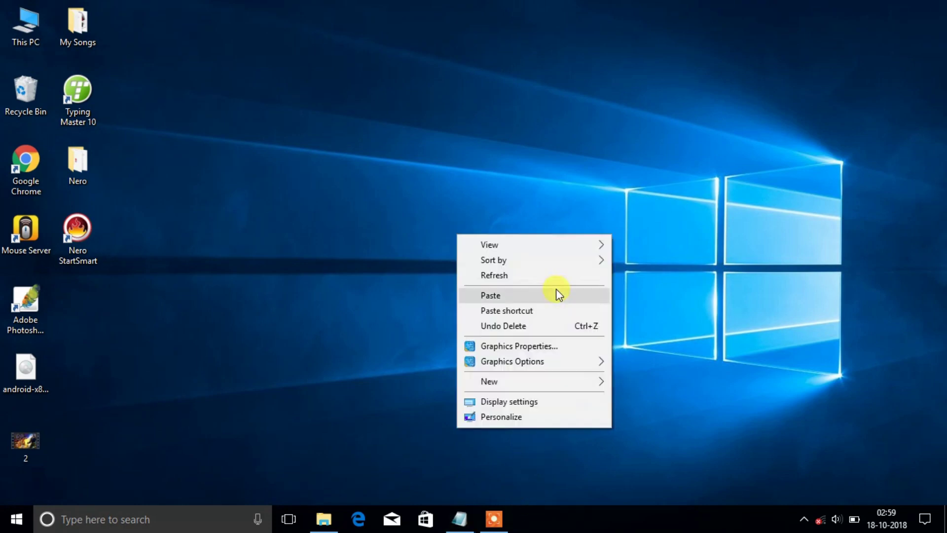
left_click(552, 270)
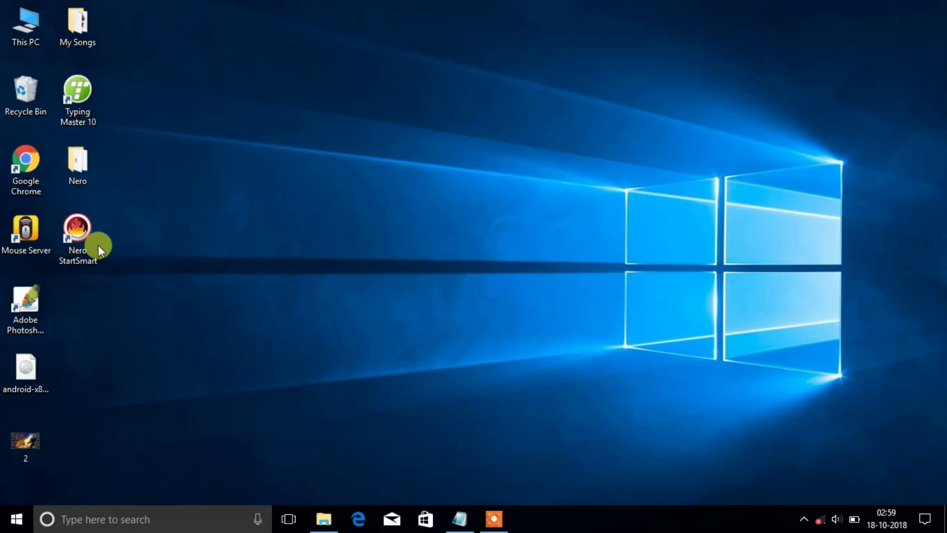
right_click(79, 239)
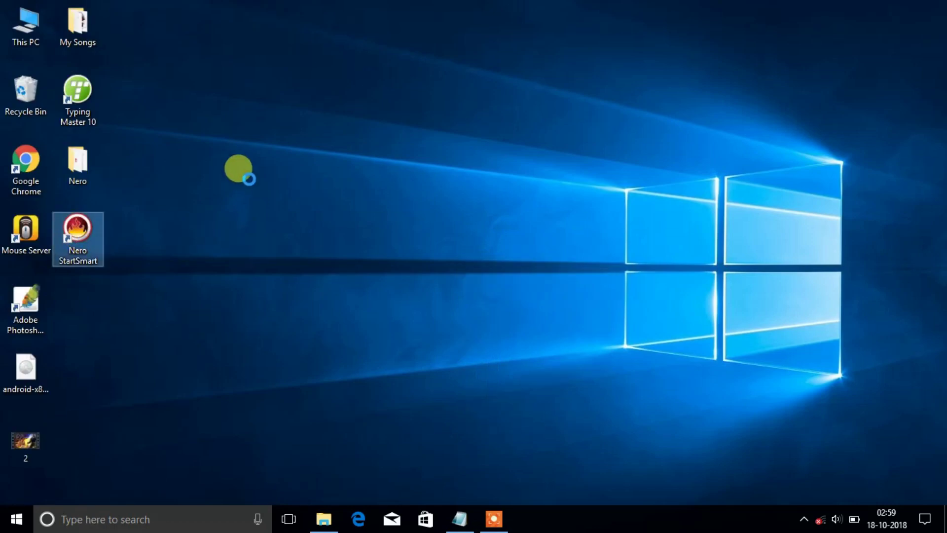
left_click(218, 179)
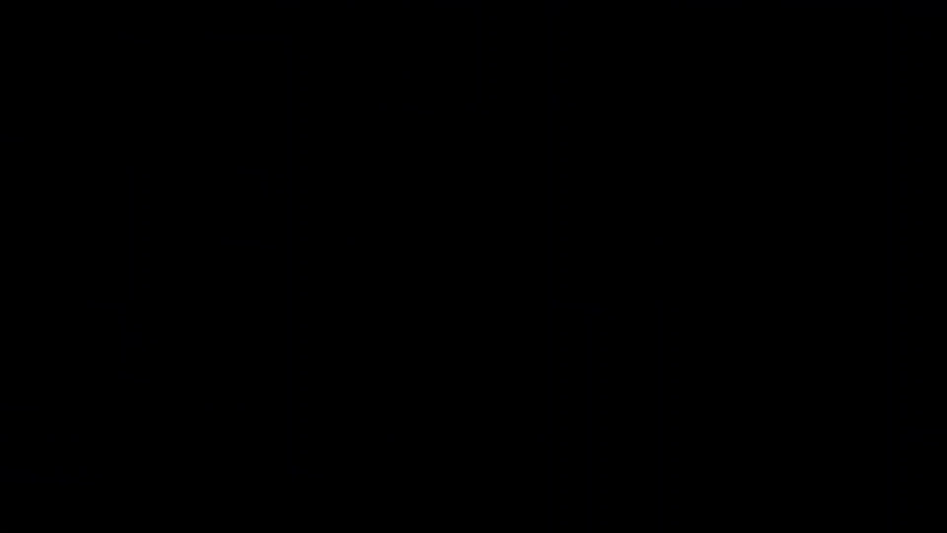
left_click(387, 366)
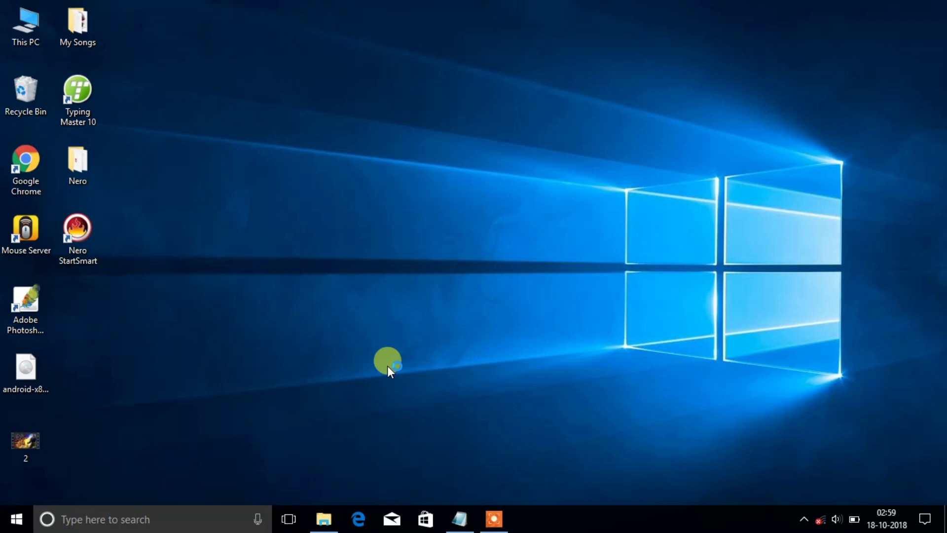
Step: Browse the Nero StartSmart categories Photo and Video, Extras, Audio, Data and Favorites to examine their available tasks
left_click(570, 146)
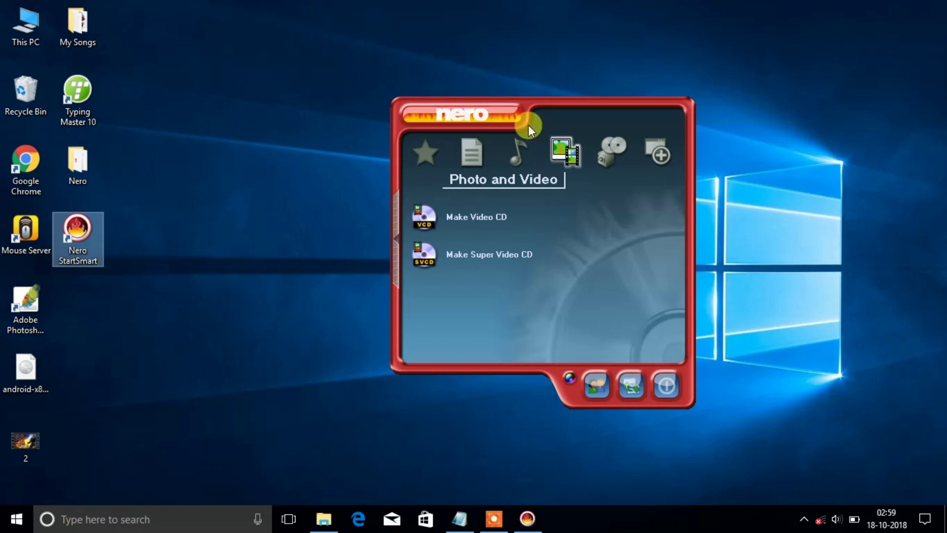
left_click(654, 154)
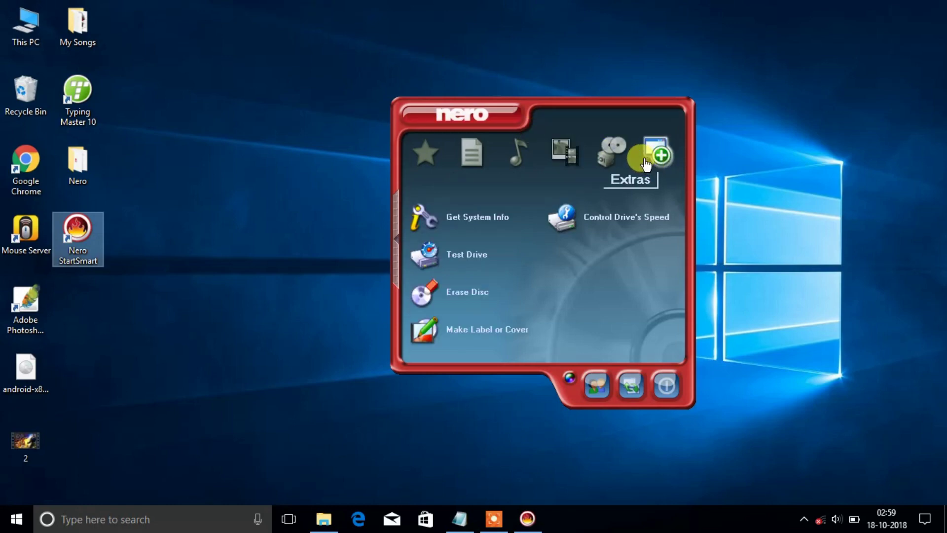
left_click(565, 152)
left_click(518, 150)
left_click(426, 152)
left_click(518, 148)
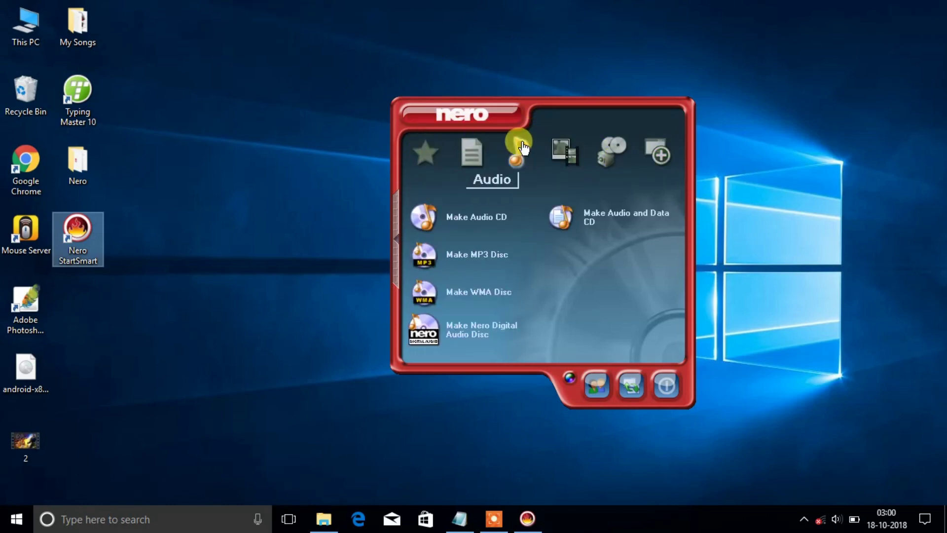
left_click(565, 151)
left_click(475, 152)
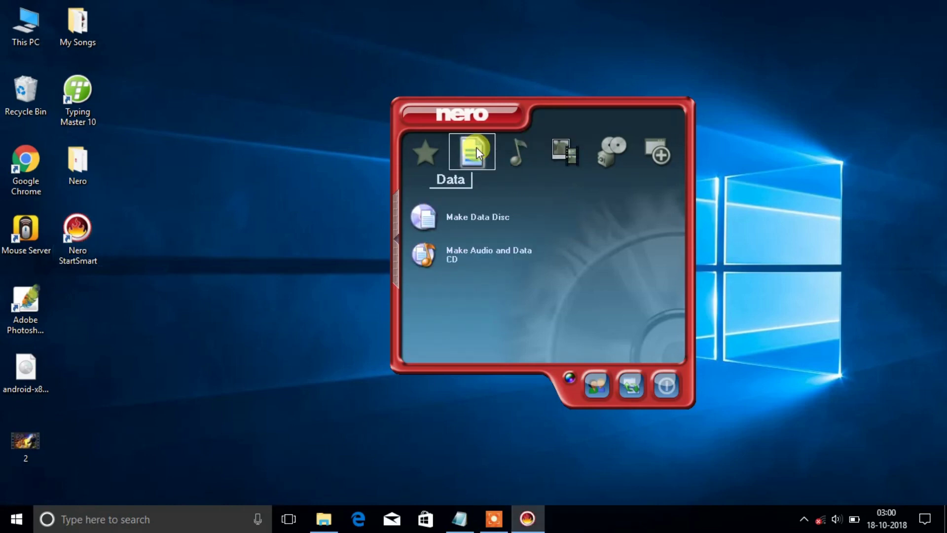
left_click(498, 221)
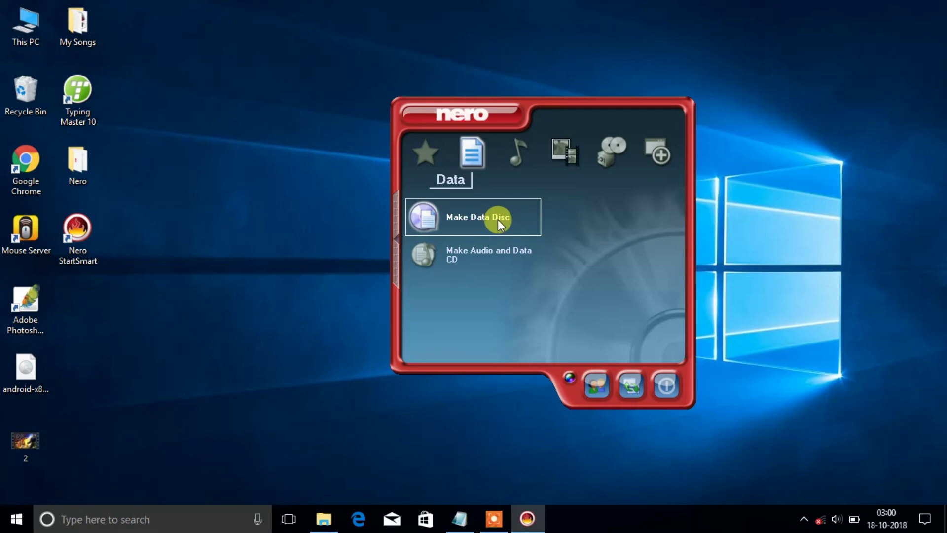
left_click(425, 154)
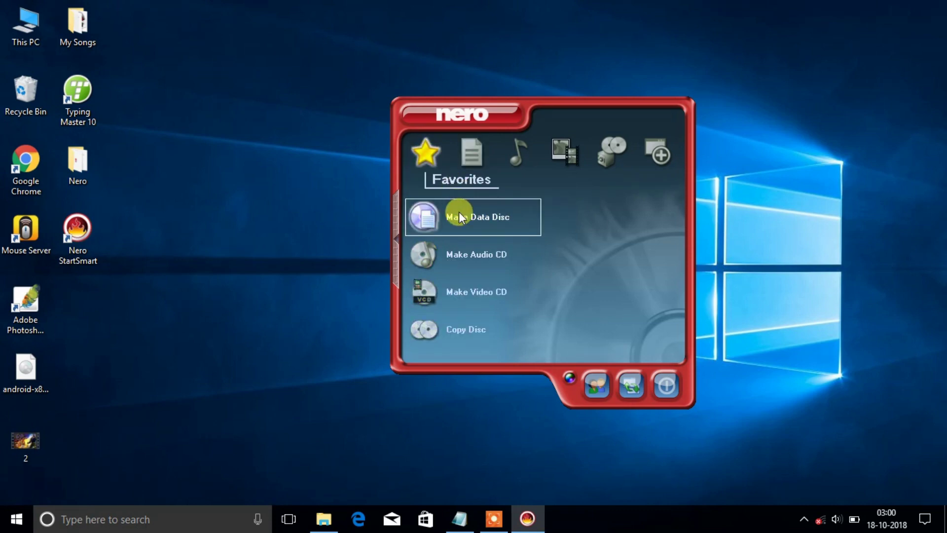
Step: Start Make Data Disc from the Favorites category of Nero StartSmart
left_click(464, 225)
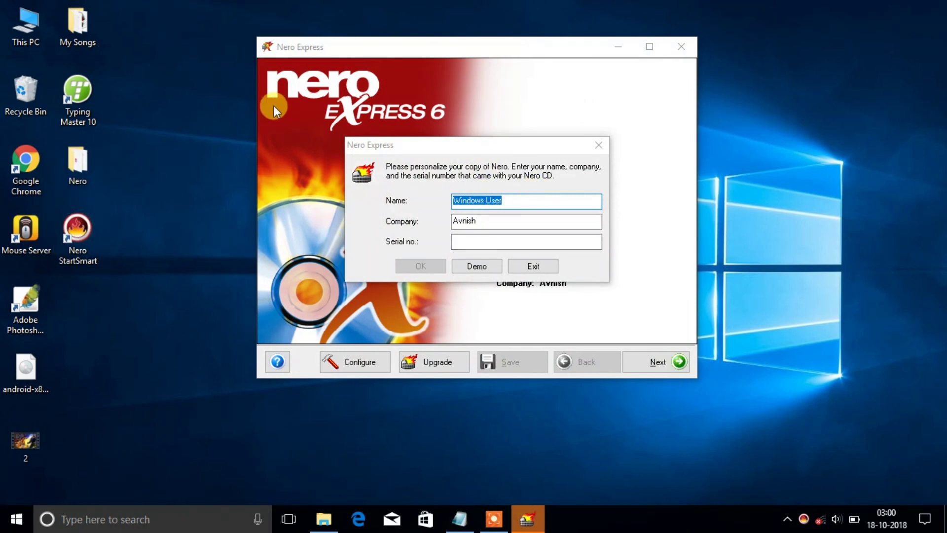
double_click(68, 171)
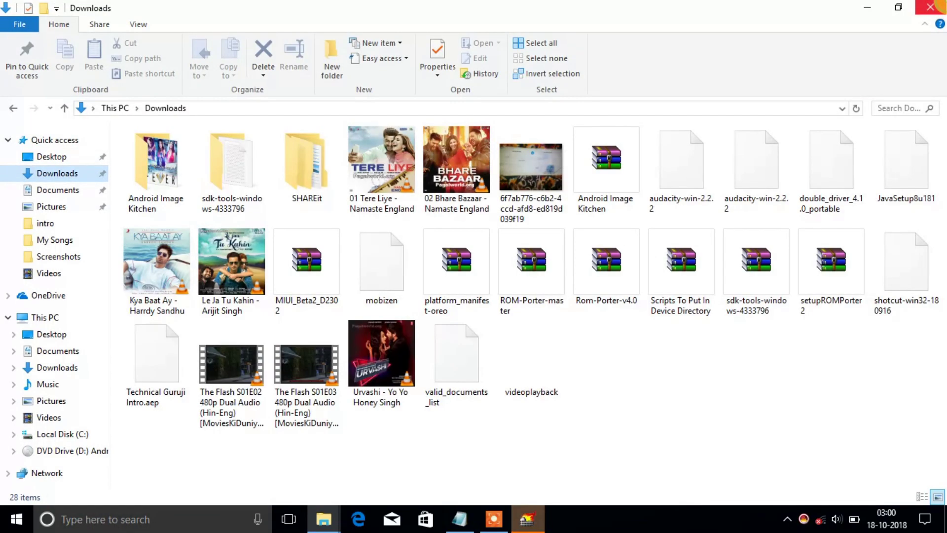
left_click(930, 7)
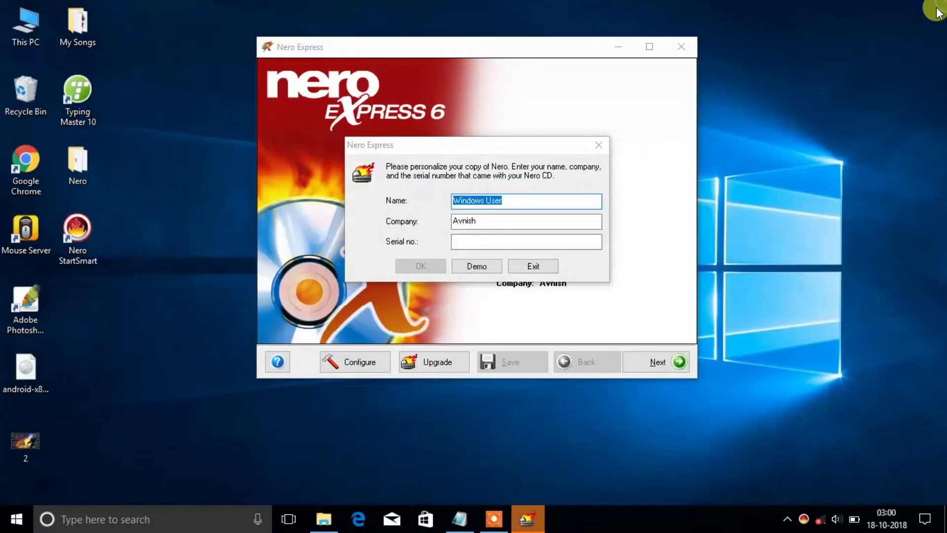
Step: Copy the serial number from the key file in Notepad and register Nero Express with it
left_click(462, 519)
left_click_drag(310, 124, 63, 138)
key("ctrl+c")
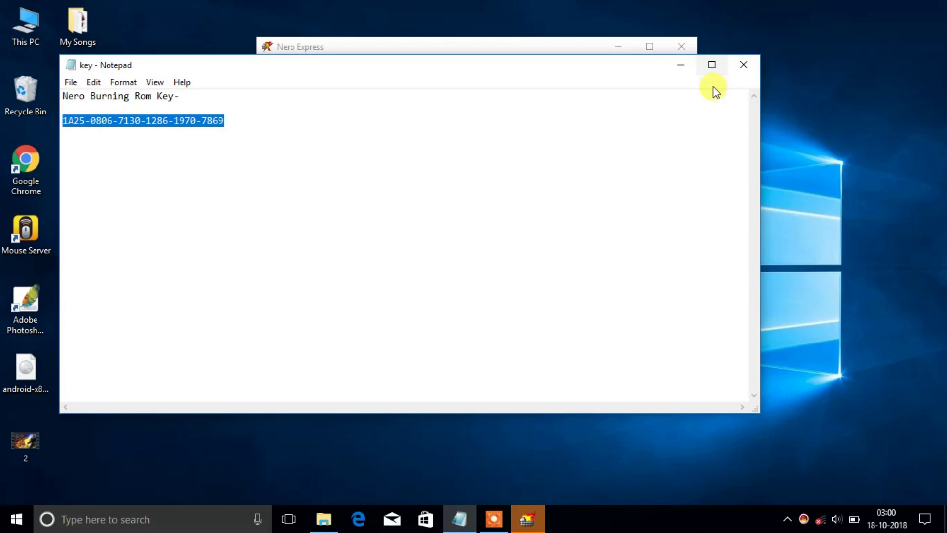
left_click(673, 70)
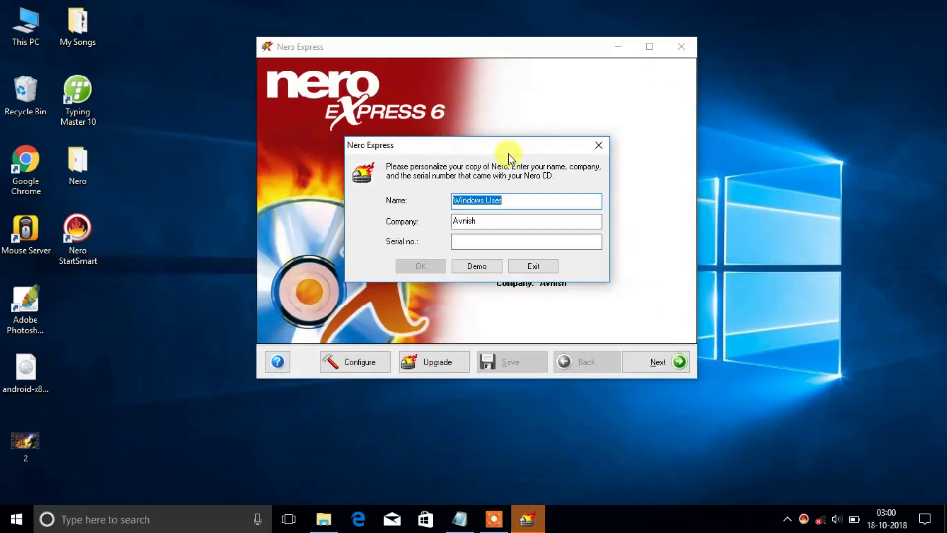
left_click(504, 242)
key("ctrl+v")
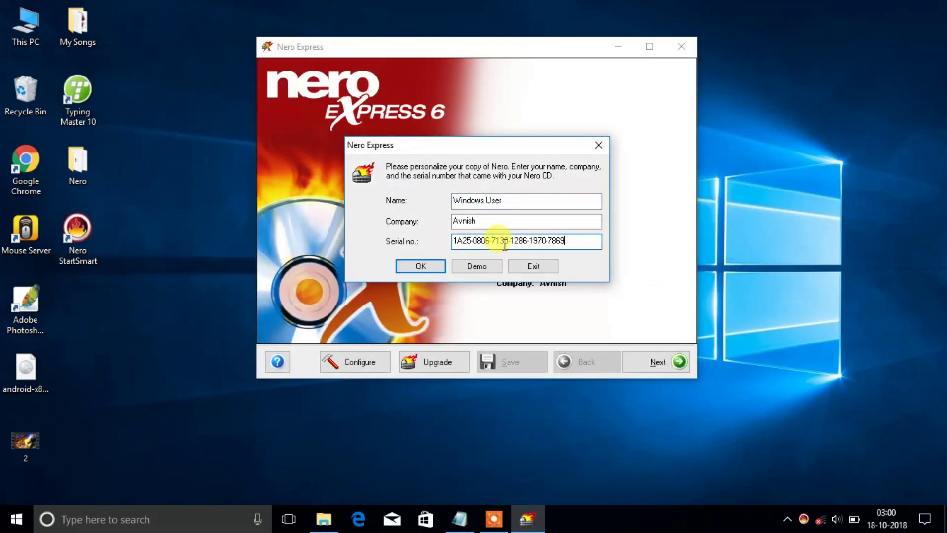
left_click(396, 267)
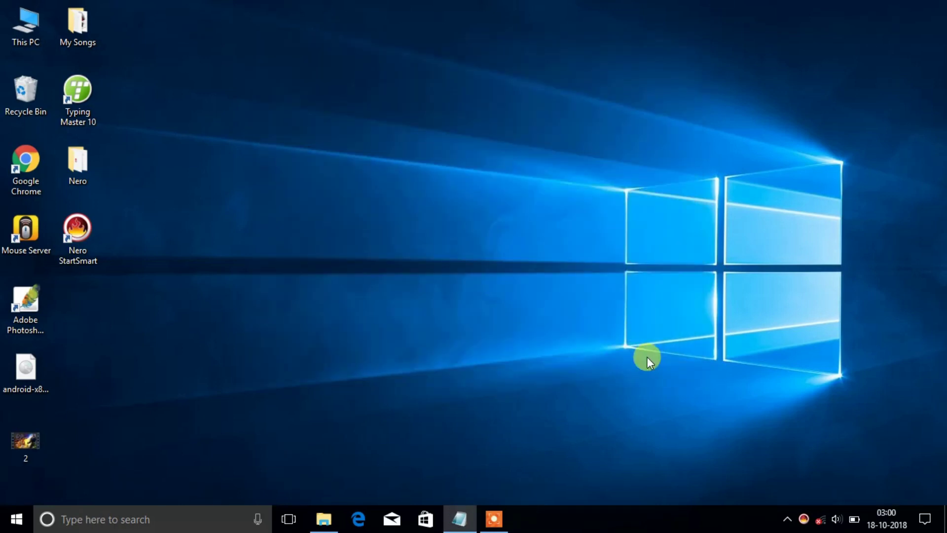
Step: Refresh the desktop, relaunch Nero StartSmart from its shortcut and start Make Data Disc again
right_click(413, 240)
left_click(508, 283)
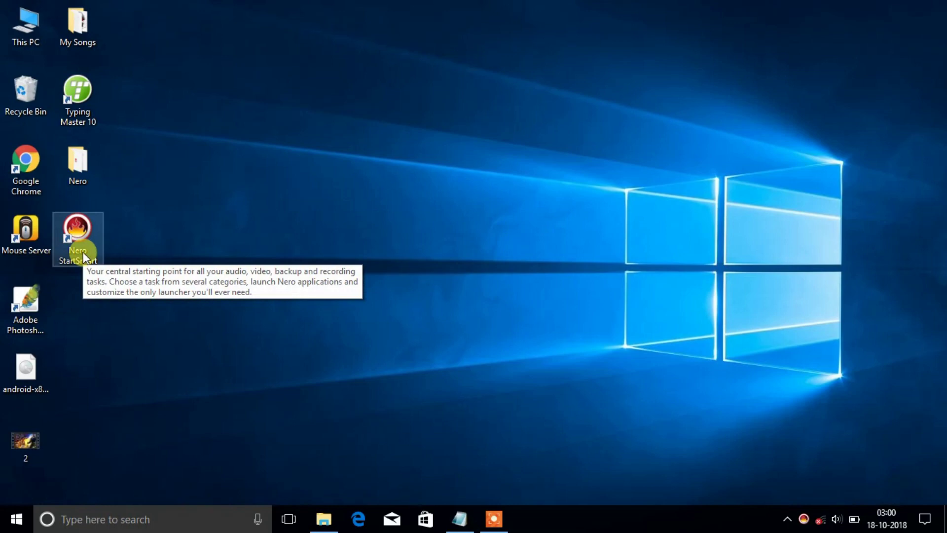
left_click(82, 253)
left_click(83, 252)
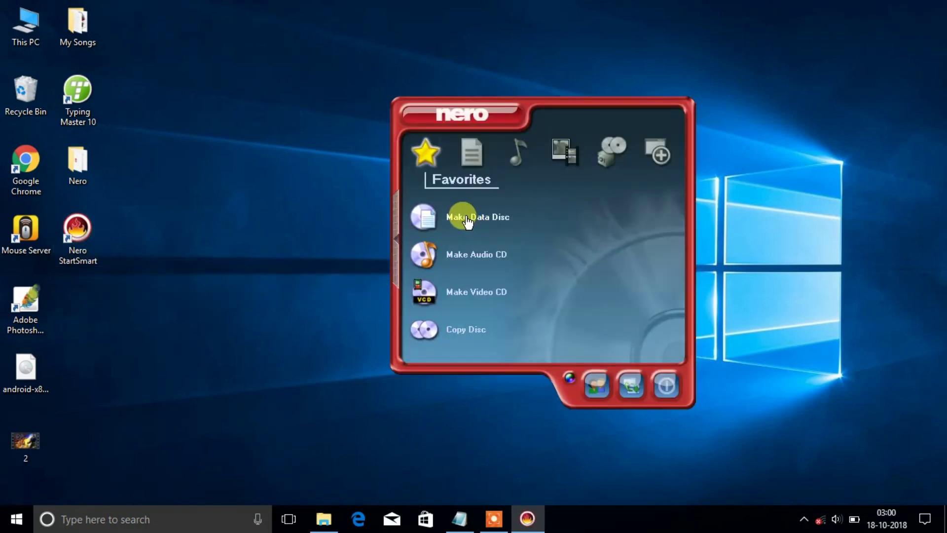
left_click(466, 221)
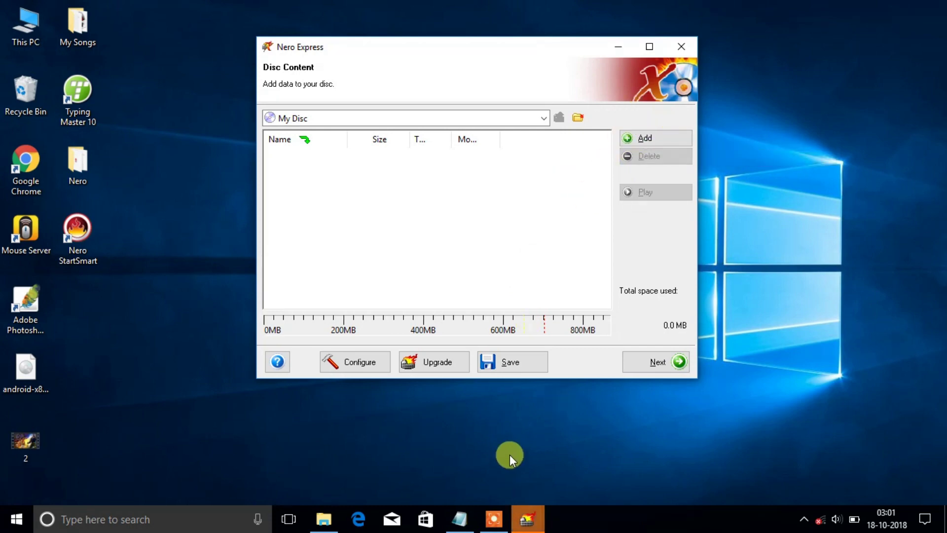
Step: Add the Android-x86 DVD Drive (D:) from This PC to the disc content and finish selecting files
left_click(641, 138)
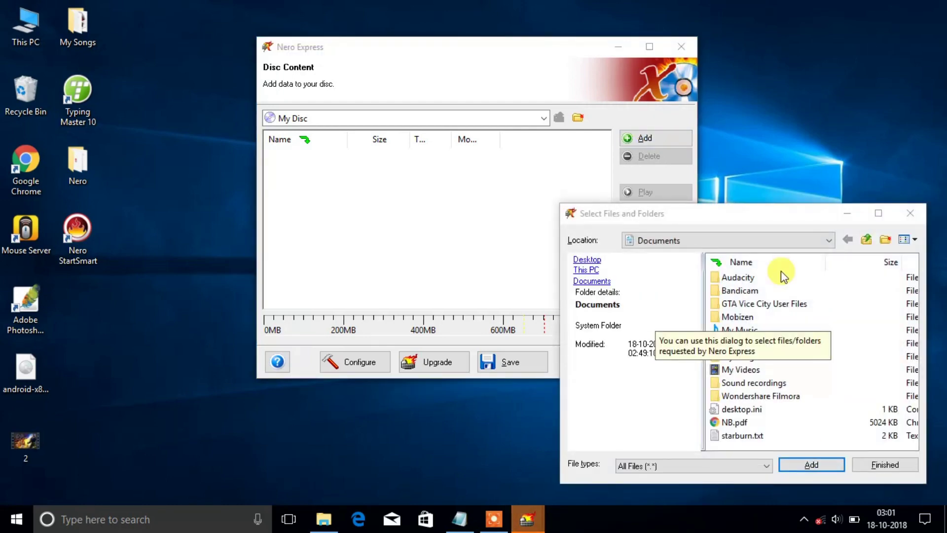
left_click(742, 276)
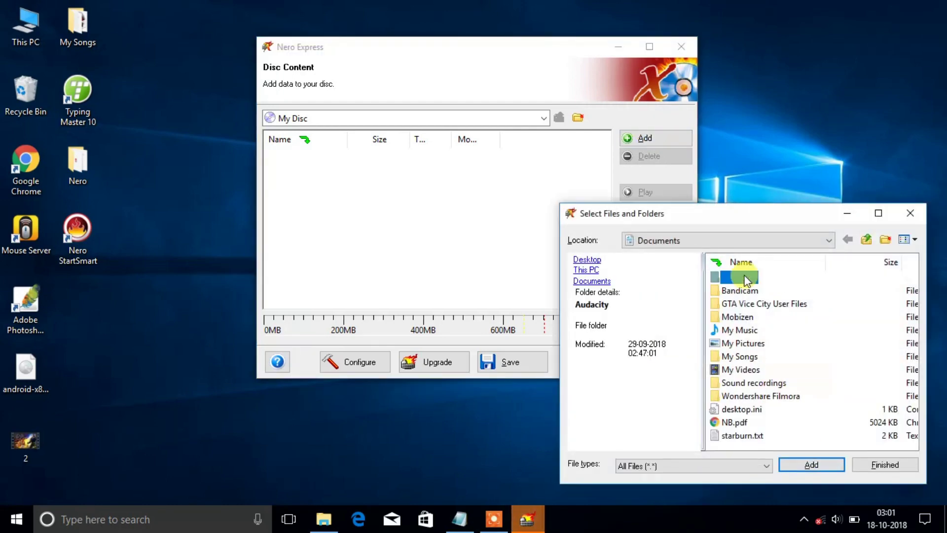
left_click(747, 291)
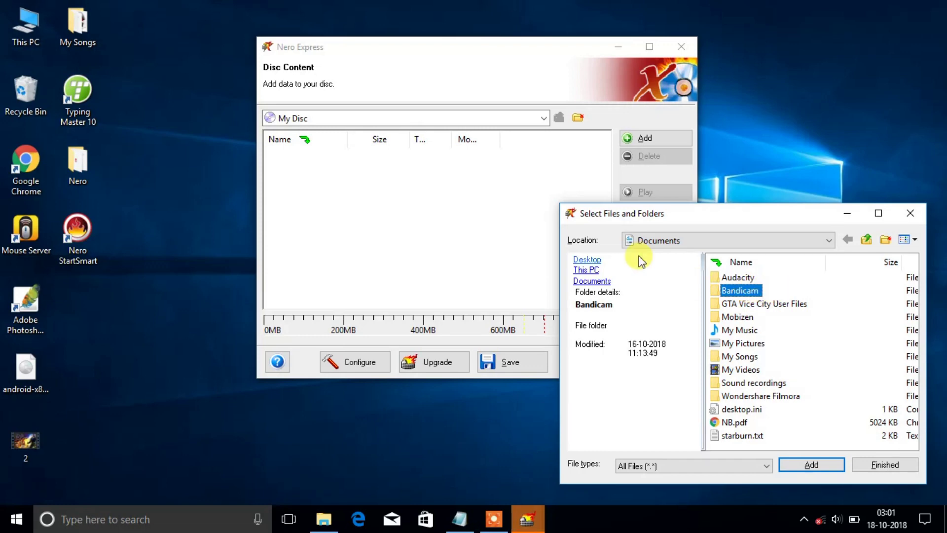
left_click(591, 271)
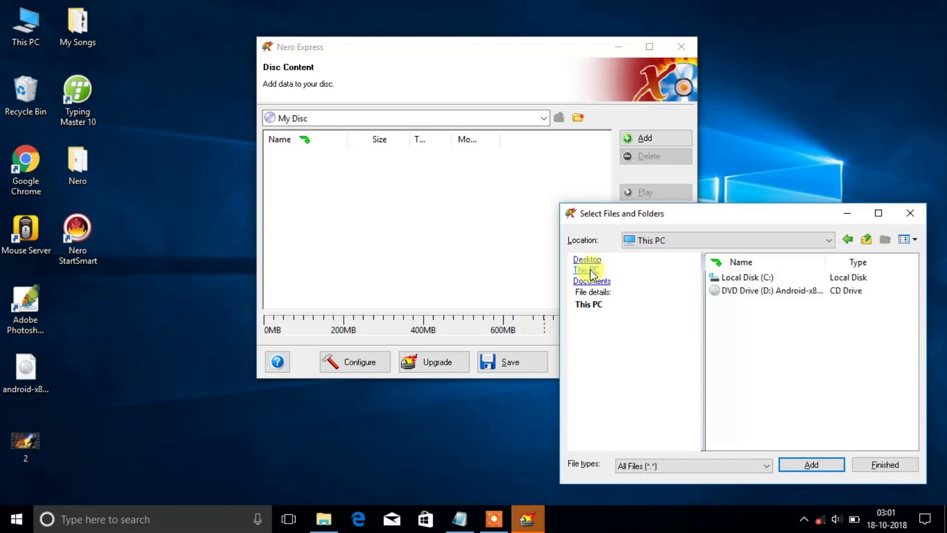
left_click(773, 293)
left_click(810, 465)
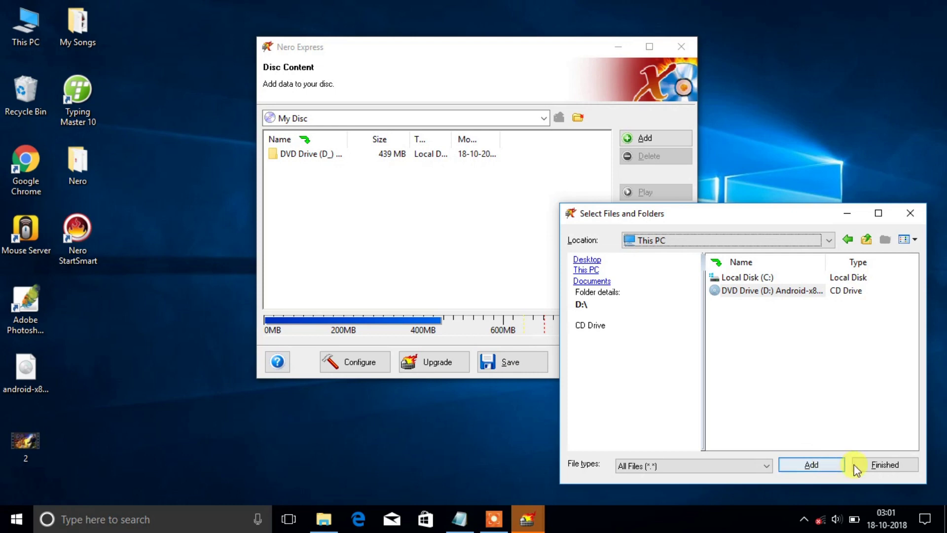
left_click(869, 464)
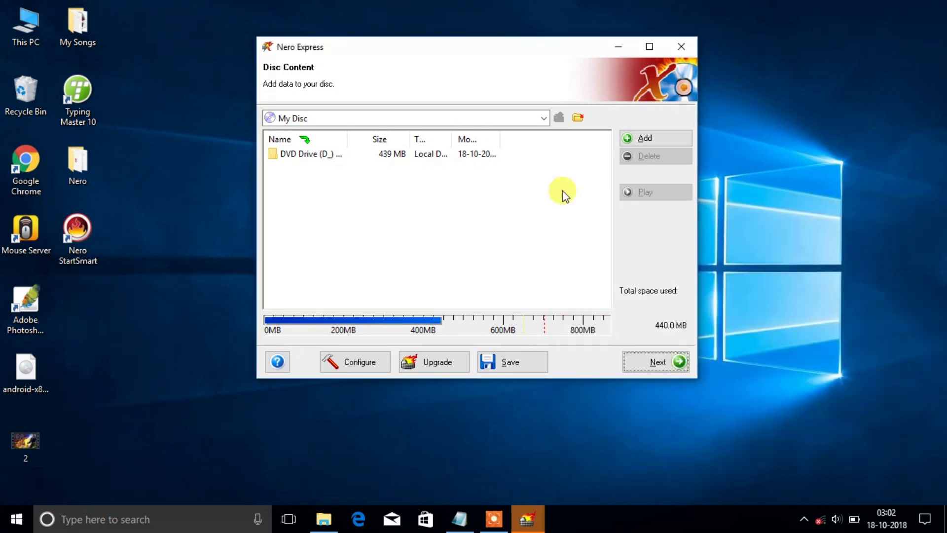
Step: Open the added DVD drive folder, select all its files for checking and proceed to the final burn settings
left_click(431, 155)
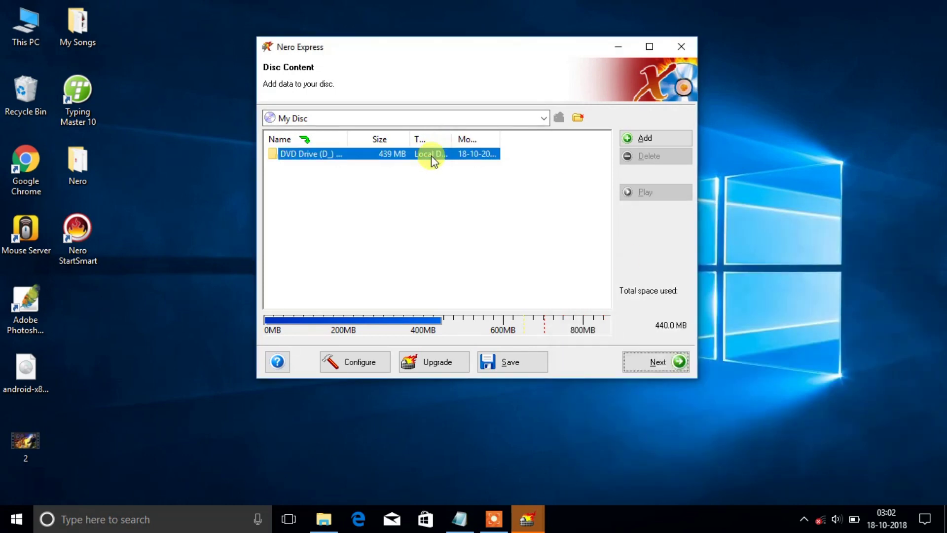
double_click(431, 155)
left_click_drag(395, 285, 258, 135)
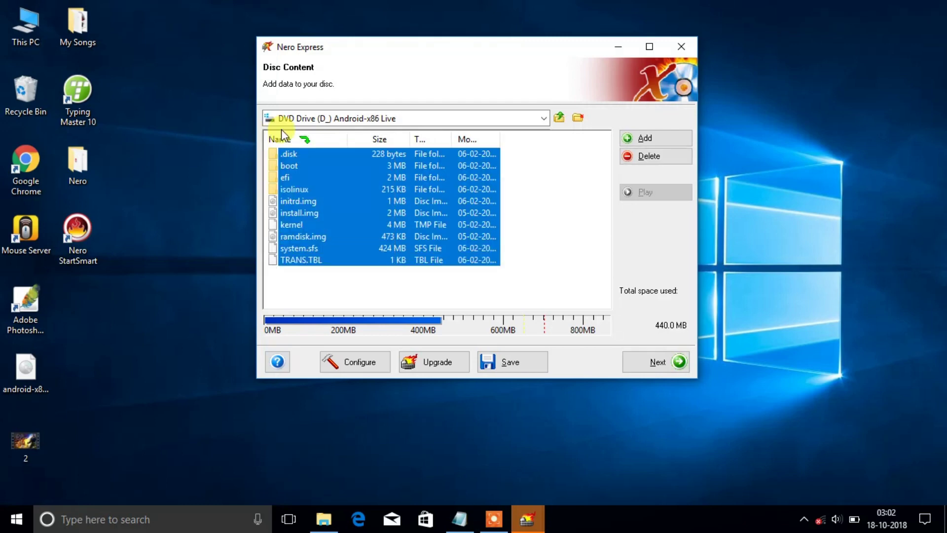
left_click(670, 364)
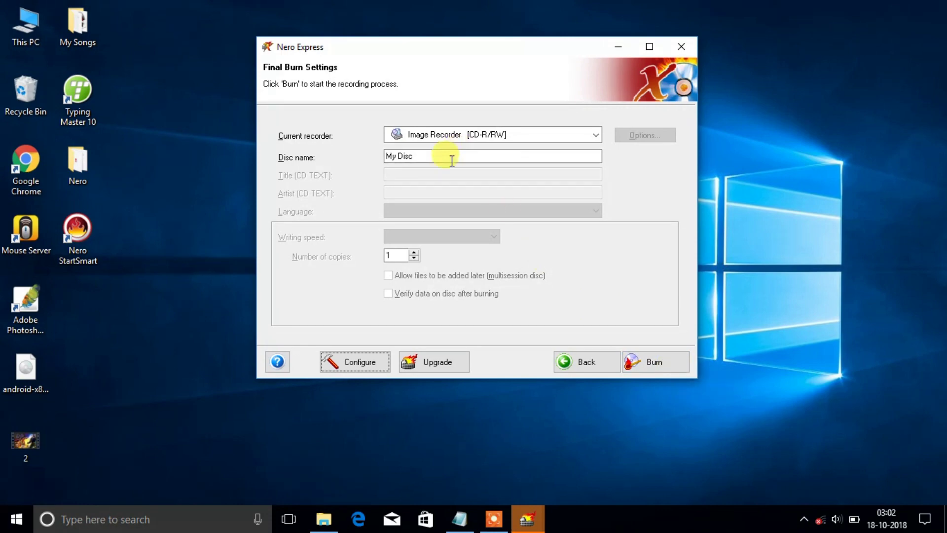
Step: Replace the disc name with "ANDROID4.4 (KIT" in the final burn settings
left_click_drag(450, 155, 362, 160)
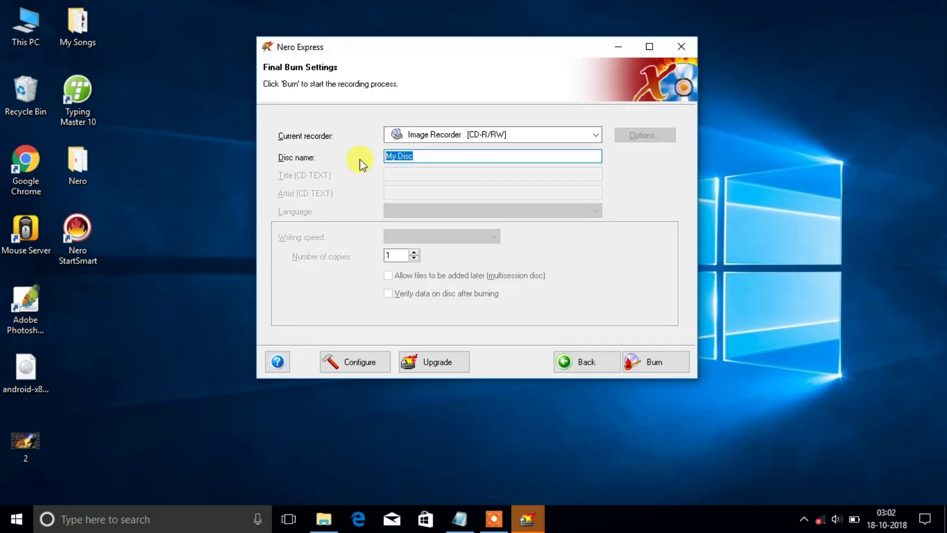
type("AMKISH")
key("BackSpace")
key("BackSpace")
key("BackSpace")
key("BackSpace")
key("BackSpace")
key("BackSpace")
type("ANDROID 4.4 (KI")
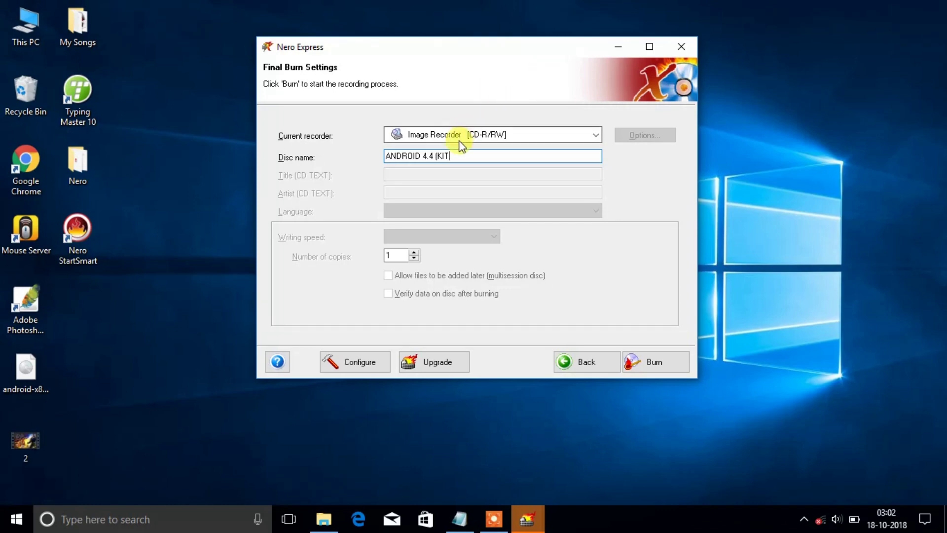
left_click(425, 153)
key("BackSpace")
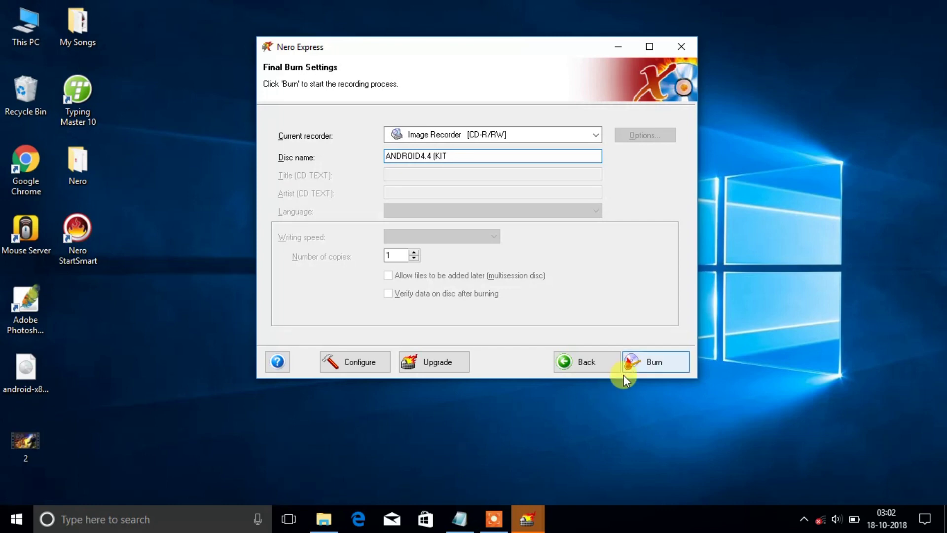
Step: Burn the disc content to an ISO image file named ANDROID on the Desktop and acknowledge the completed burn
left_click(674, 351)
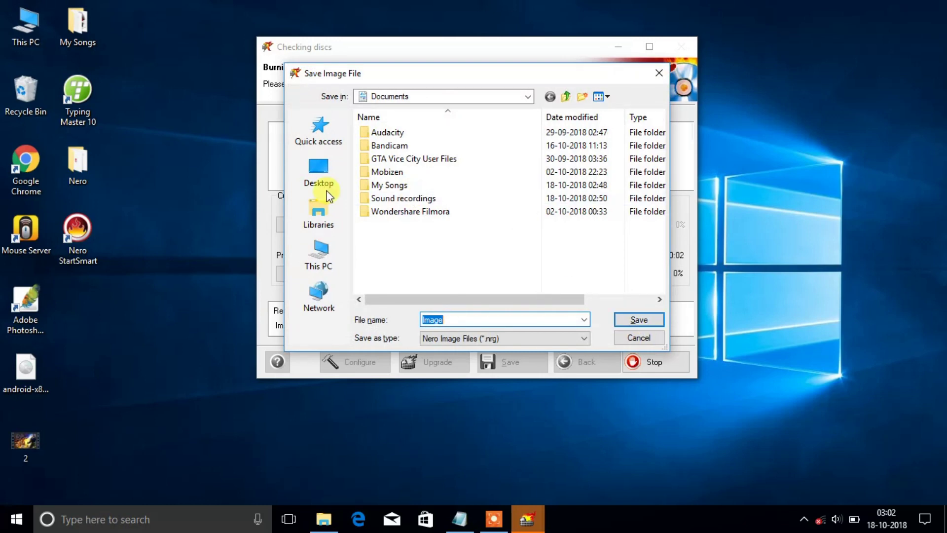
left_click(329, 259)
left_click(311, 155)
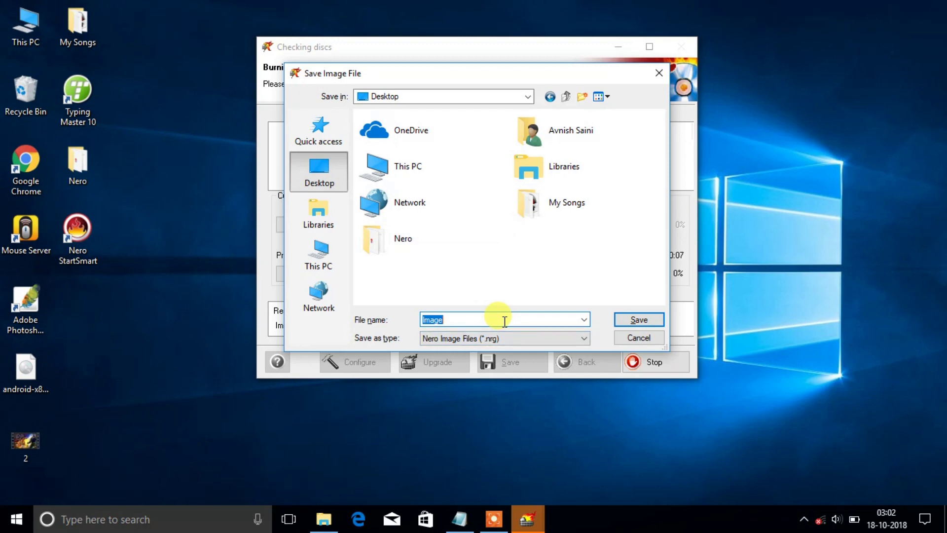
type("ANDROID")
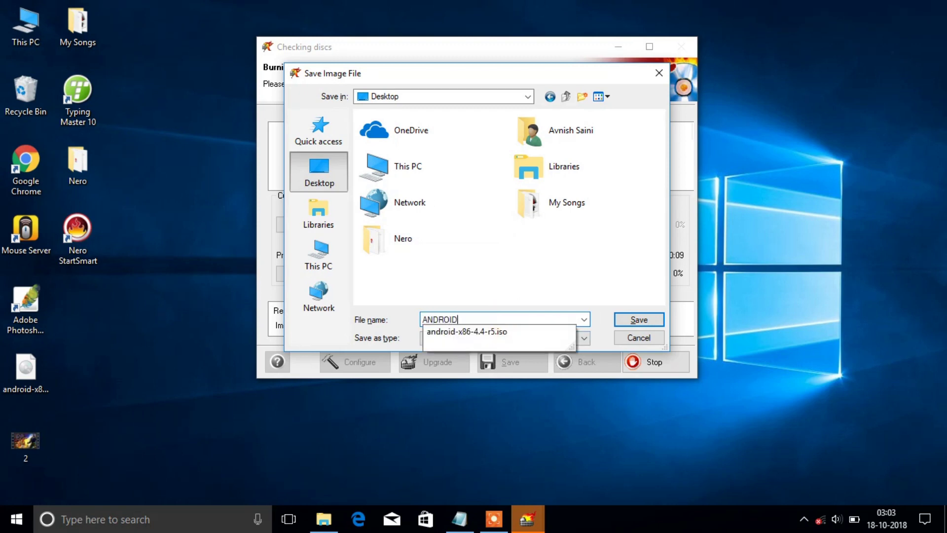
left_click(534, 302)
left_click(544, 337)
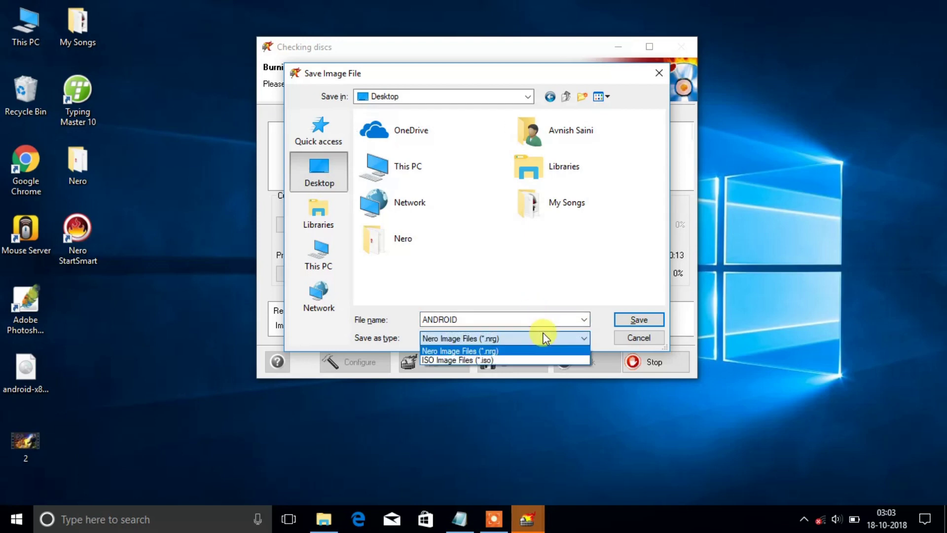
left_click(481, 359)
left_click(628, 326)
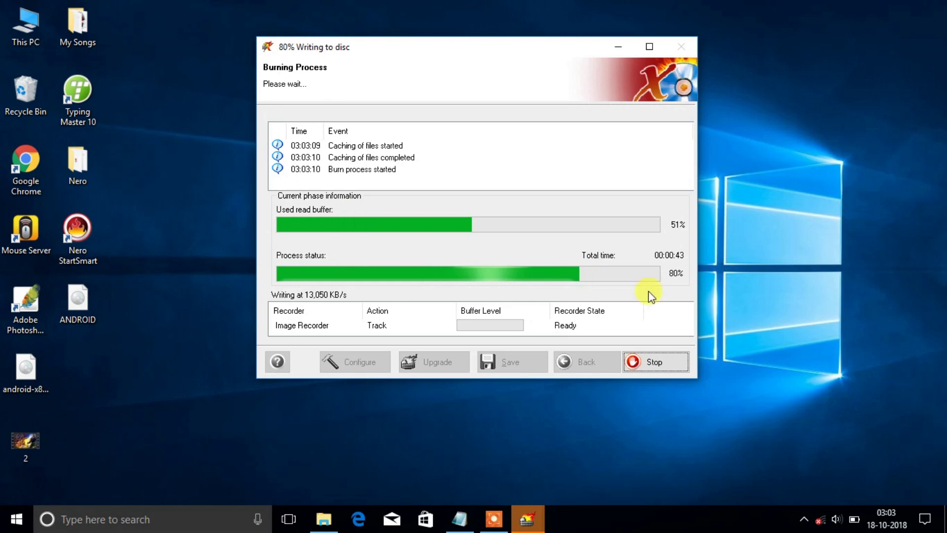
mouse_move(488, 518)
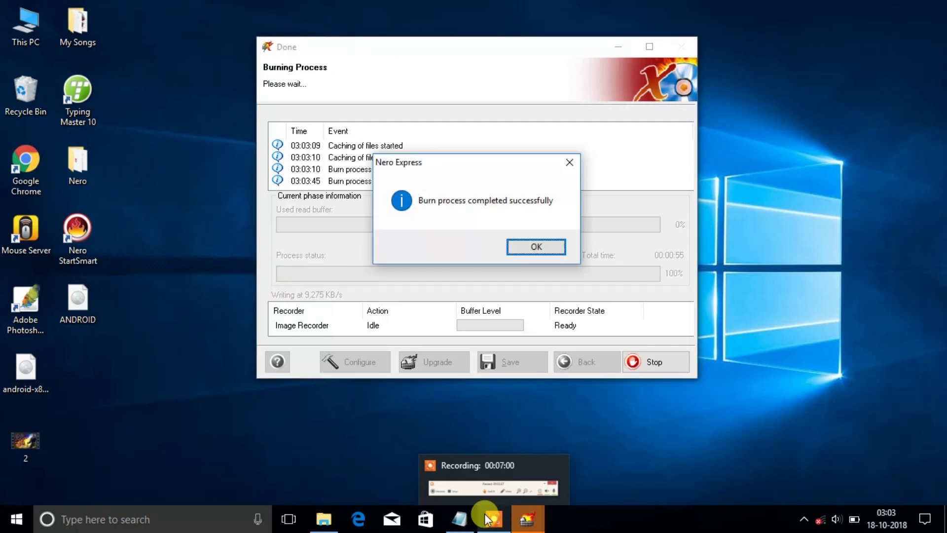
left_click(525, 240)
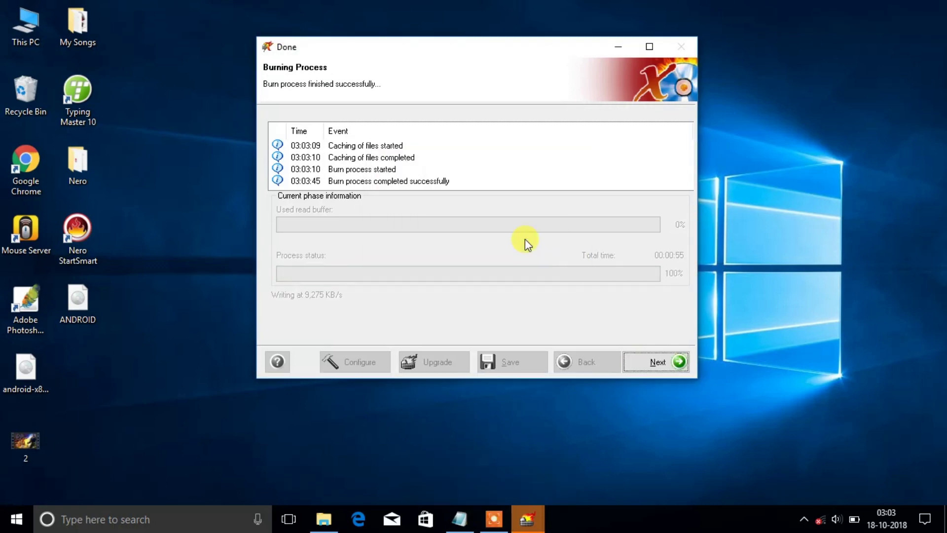
left_click(493, 518)
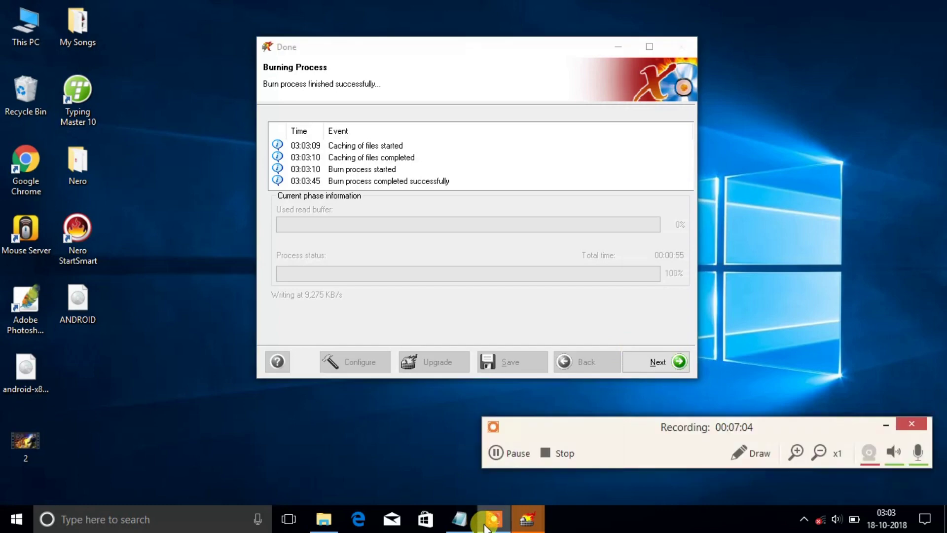
left_click(752, 452)
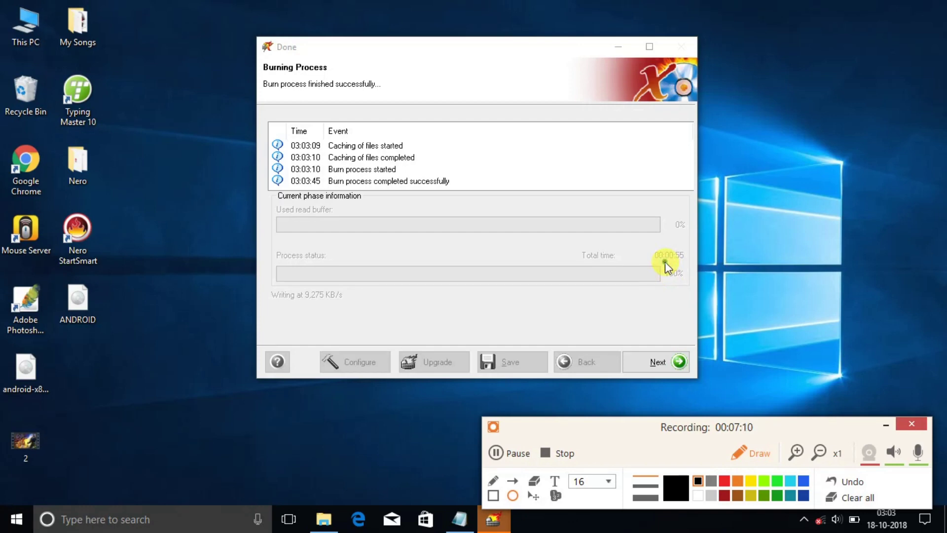
left_click_drag(688, 240, 691, 241)
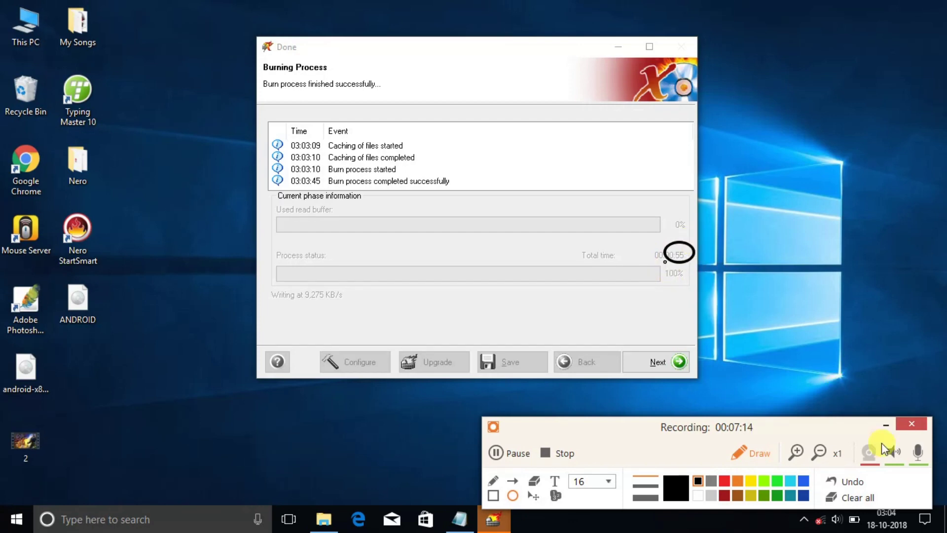
left_click(881, 427)
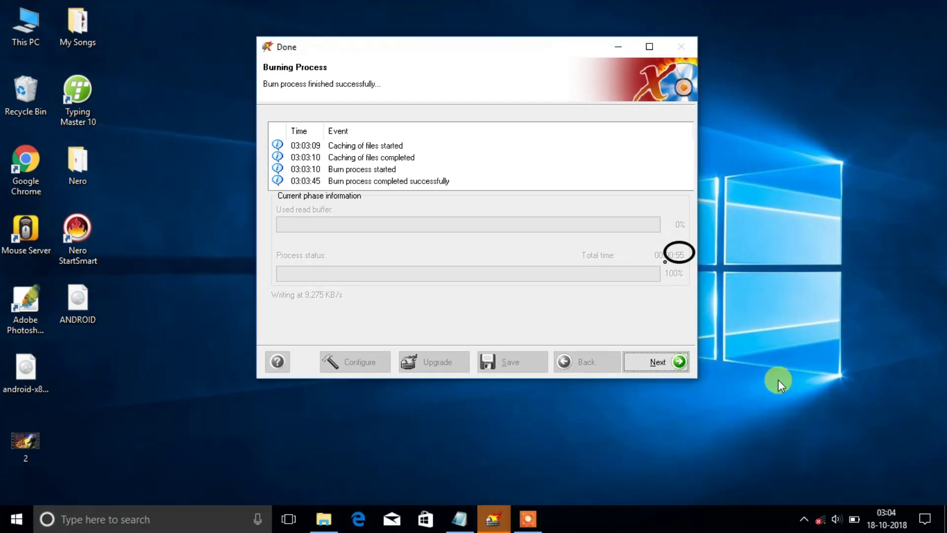
Step: Leave the finished burn without saving the project, set the save prompt to never show again, and close Nero Express
left_click(643, 368)
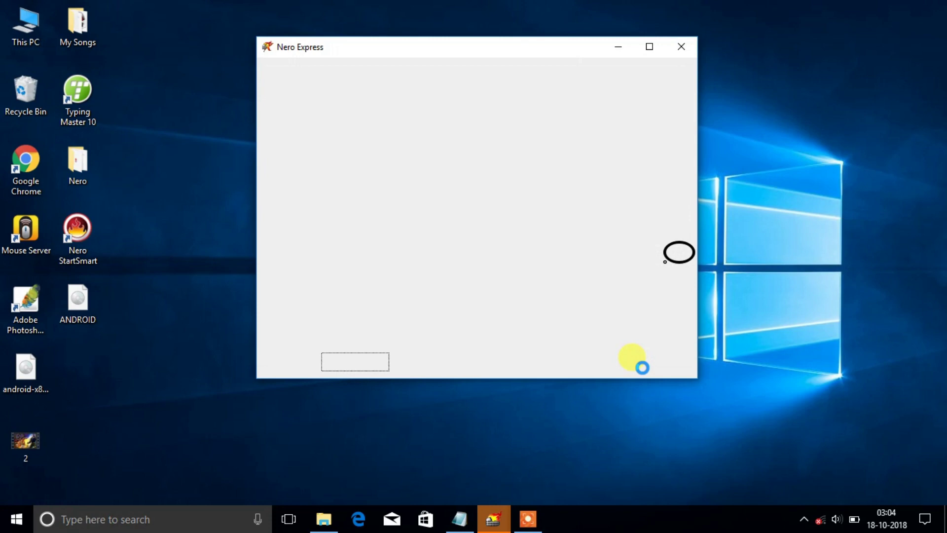
left_click(643, 368)
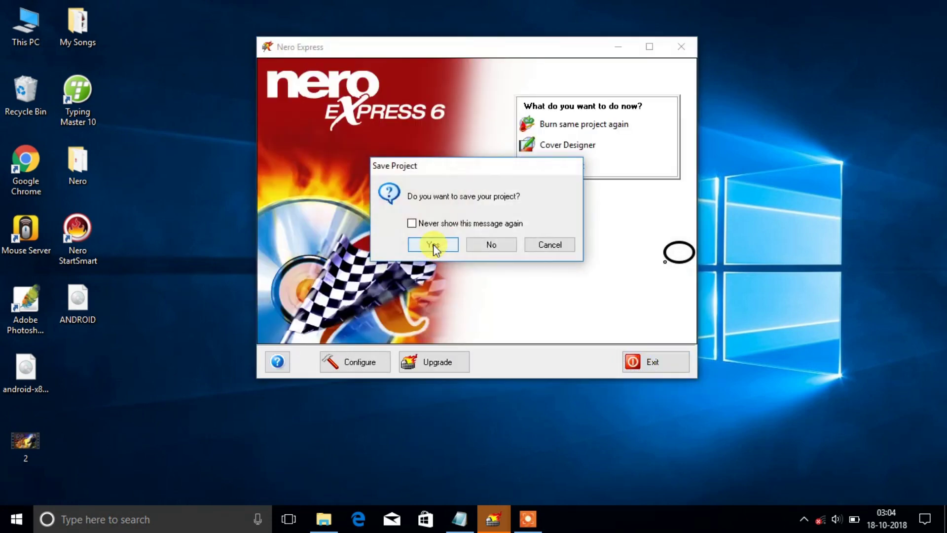
left_click(445, 224)
left_click(484, 244)
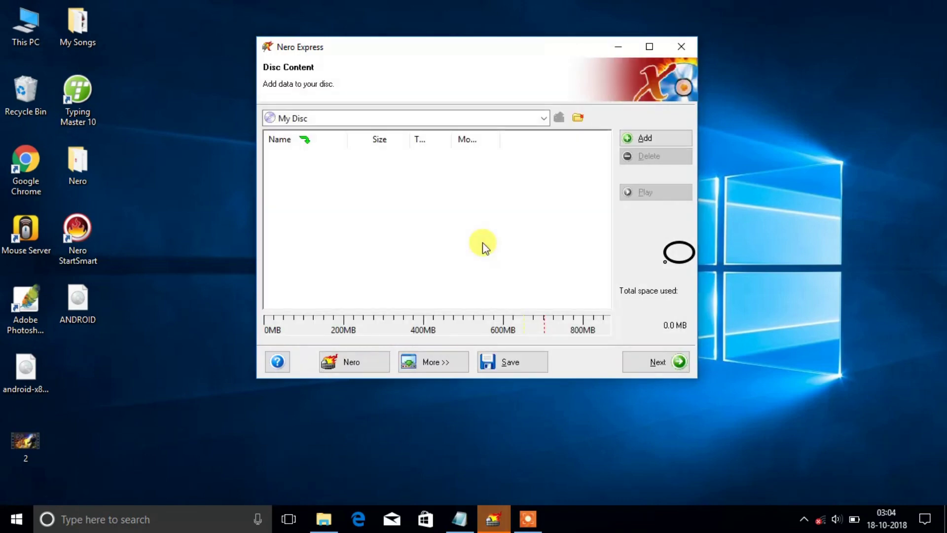
left_click(690, 49)
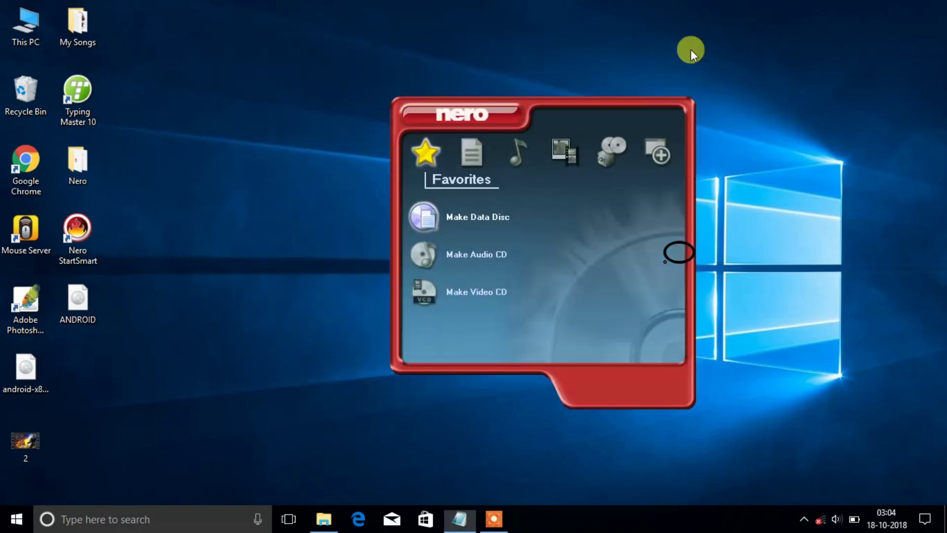